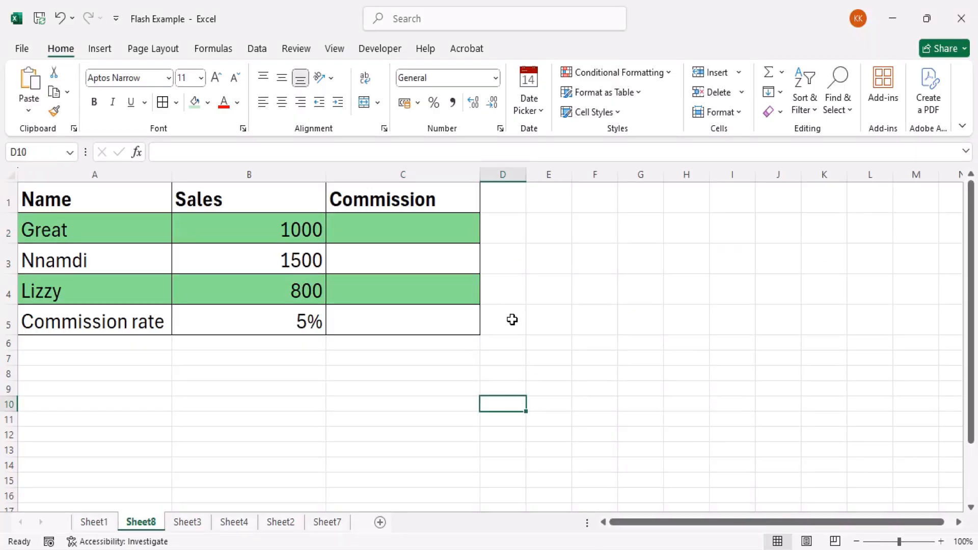
left_click(516, 312)
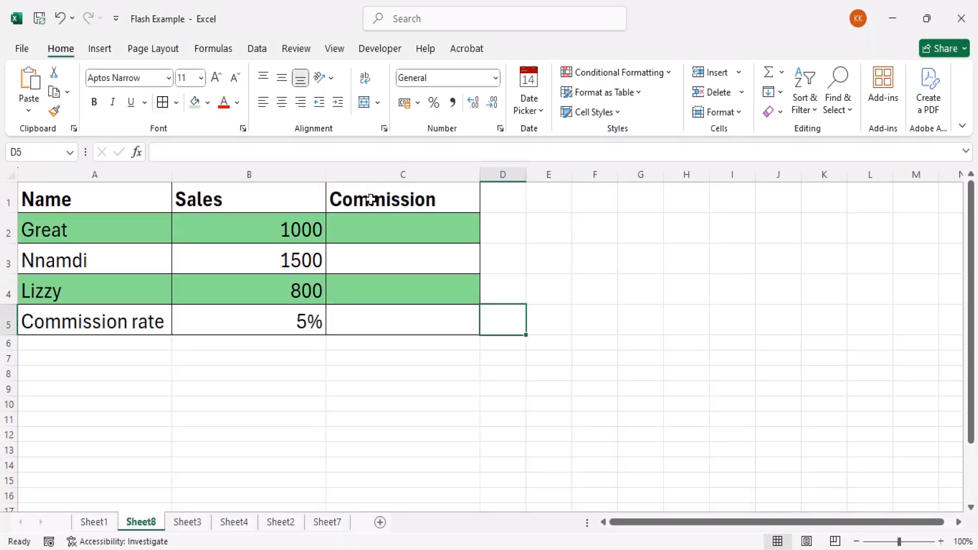
left_click(377, 224)
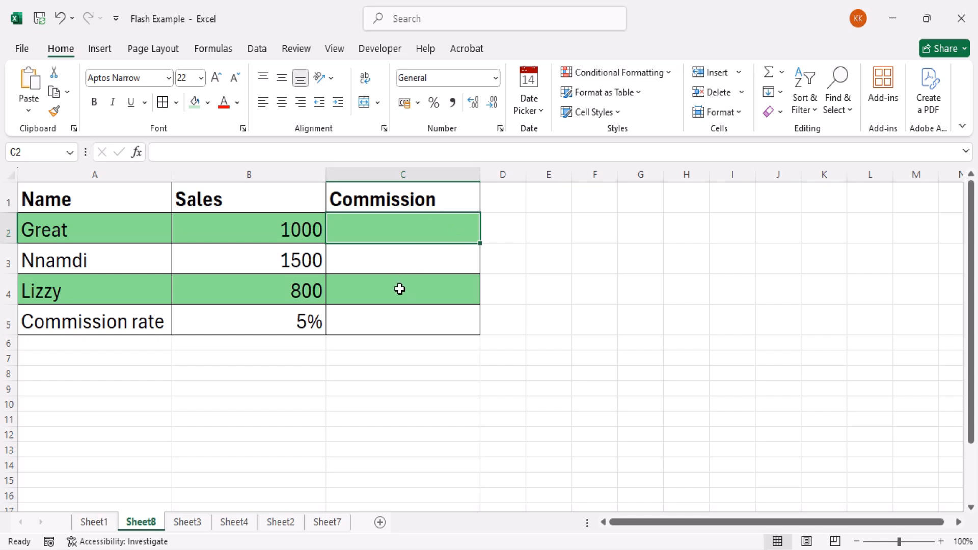
left_click(400, 289)
left_click(402, 320)
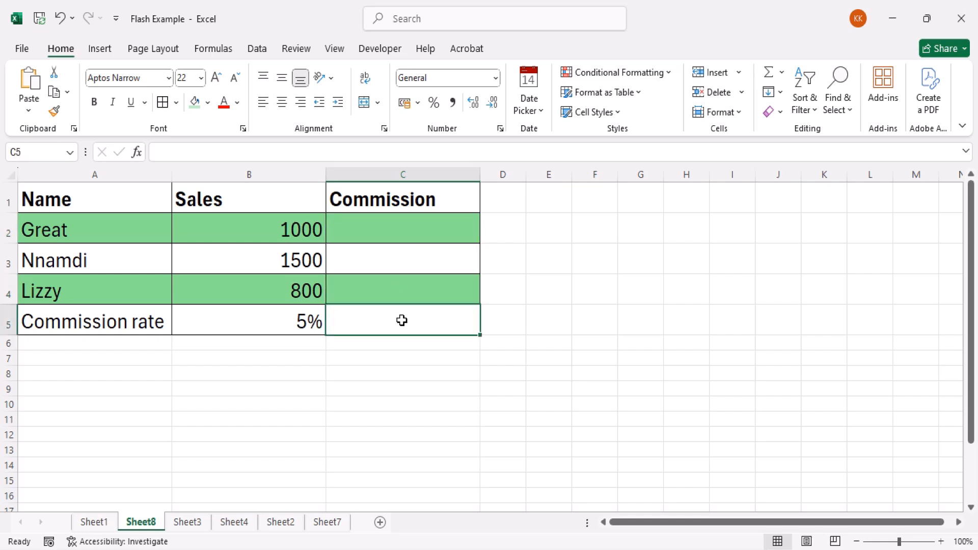
left_click(95, 217)
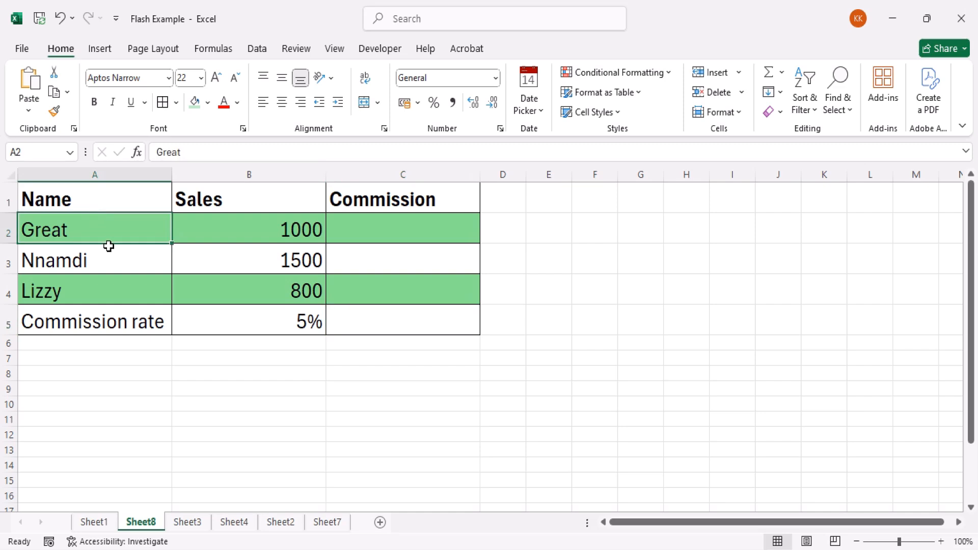
left_click(110, 260)
left_click(128, 291)
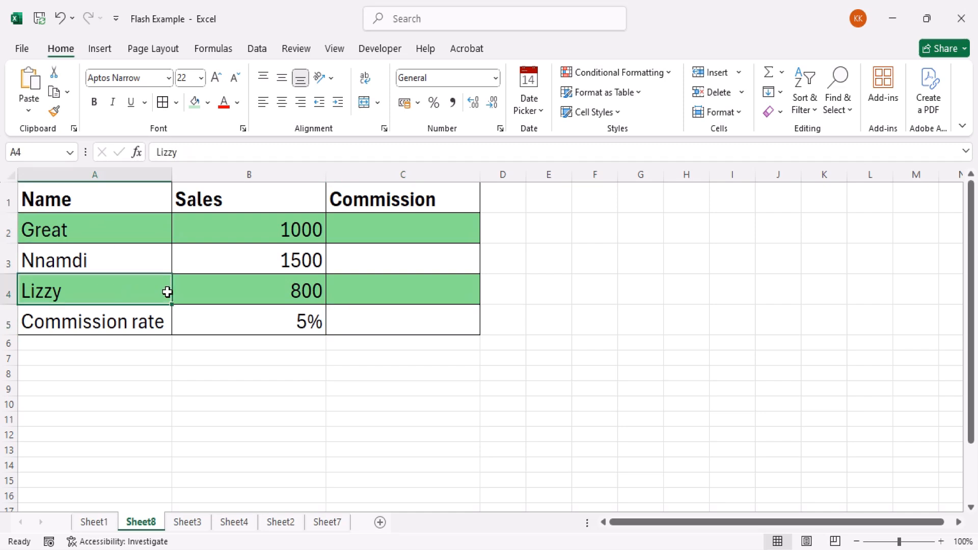
Step: Calculate the first commission in C2 with =B2*B5 and fill the formula down through C4
left_click(365, 227)
type("=")
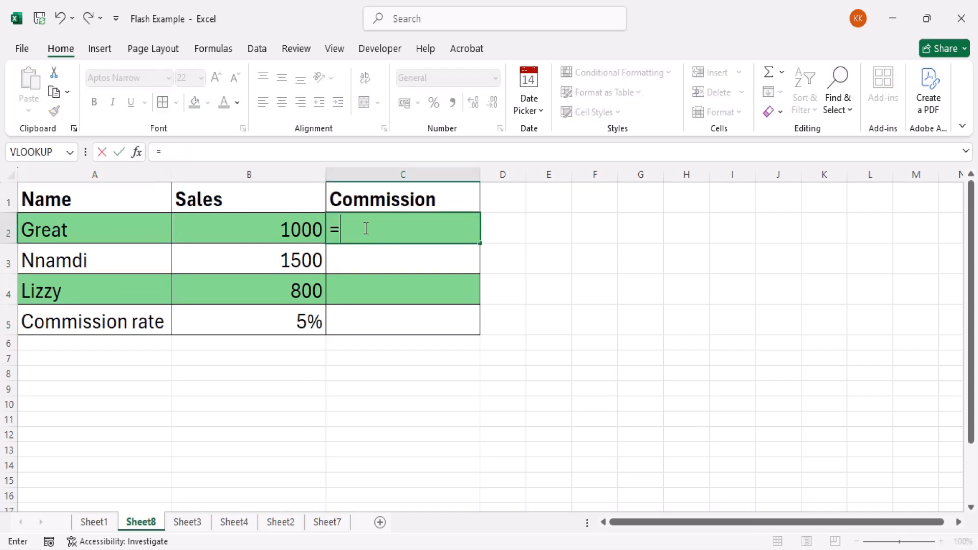
left_click(285, 229)
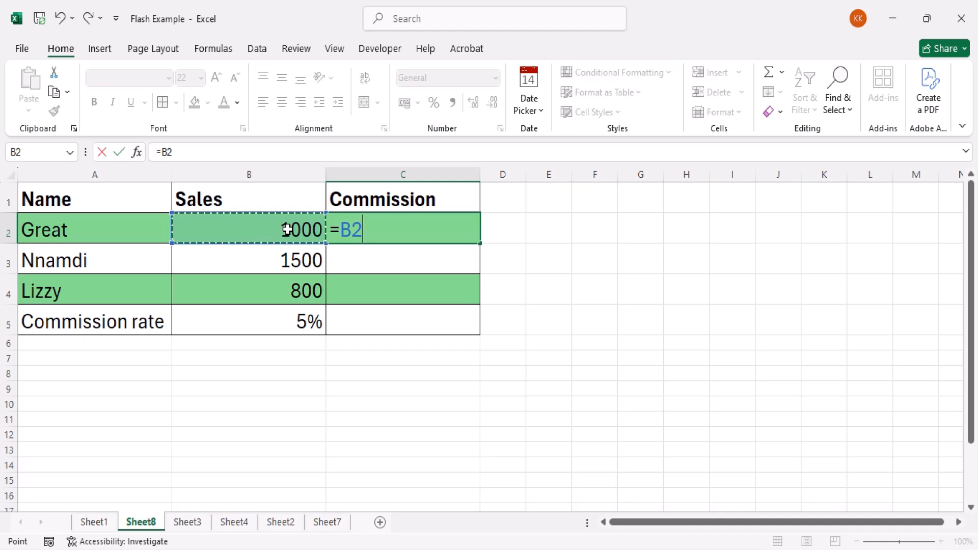
type("*")
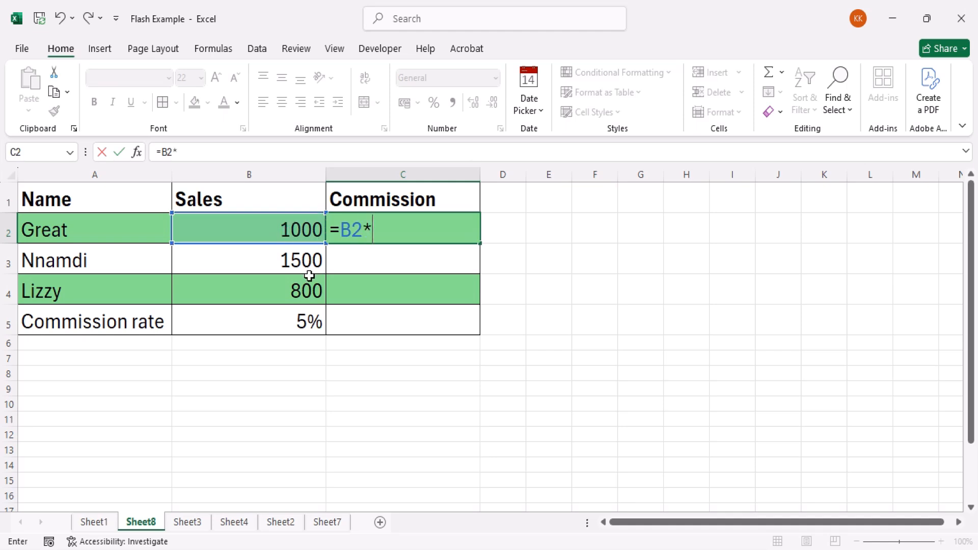
left_click(300, 325)
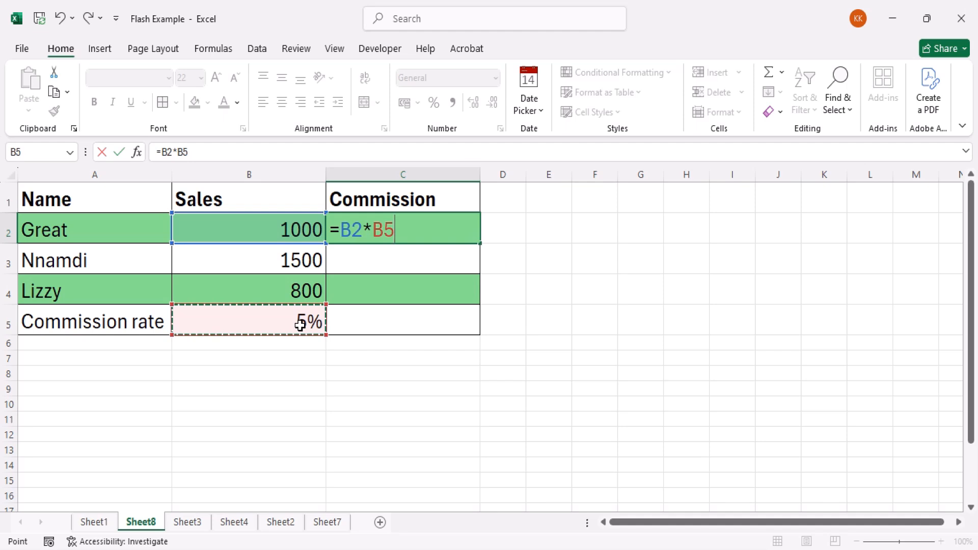
key("Return")
left_click(412, 229)
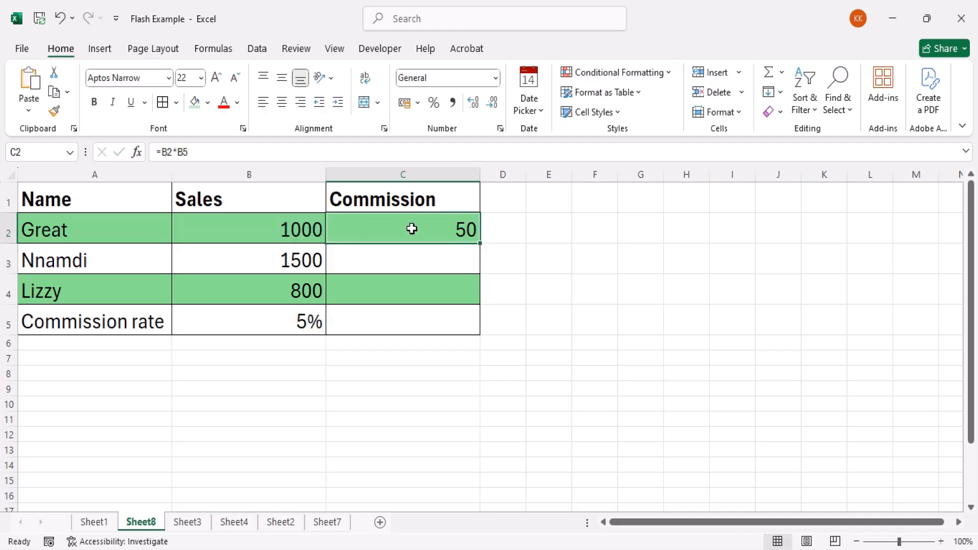
left_click_drag(483, 245, 483, 298)
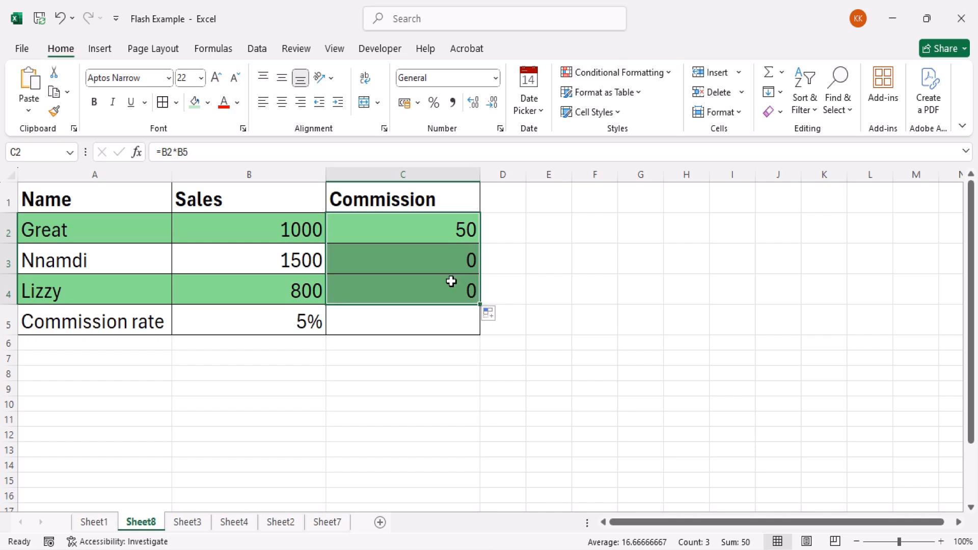
Step: Examine the cell references used by the commission formulas in C2, C3 and C4
left_click(444, 262)
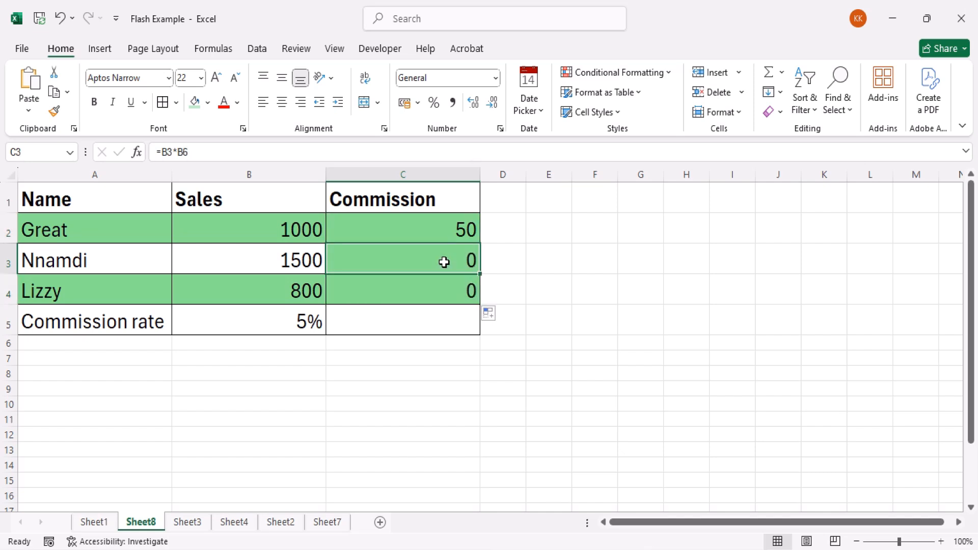
left_click(429, 227)
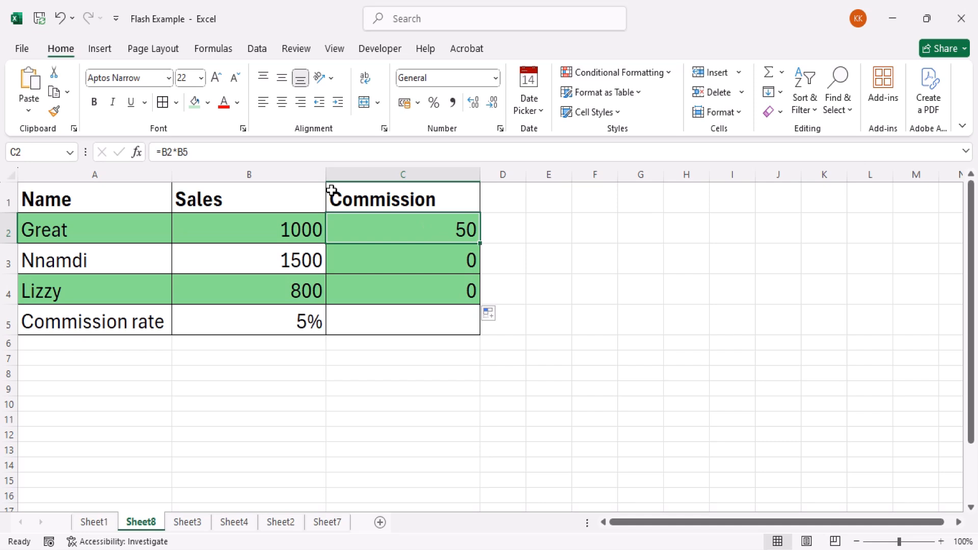
double_click(393, 232)
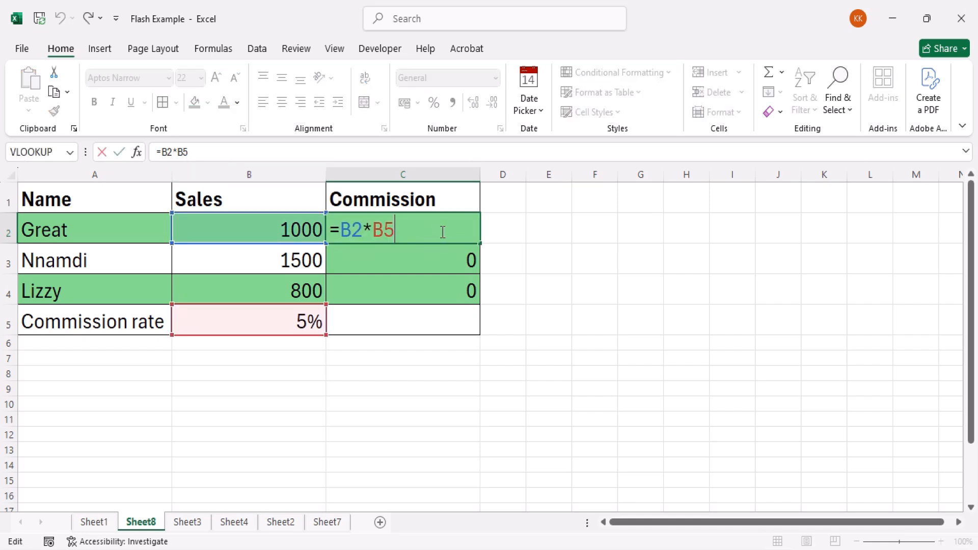
key("Return")
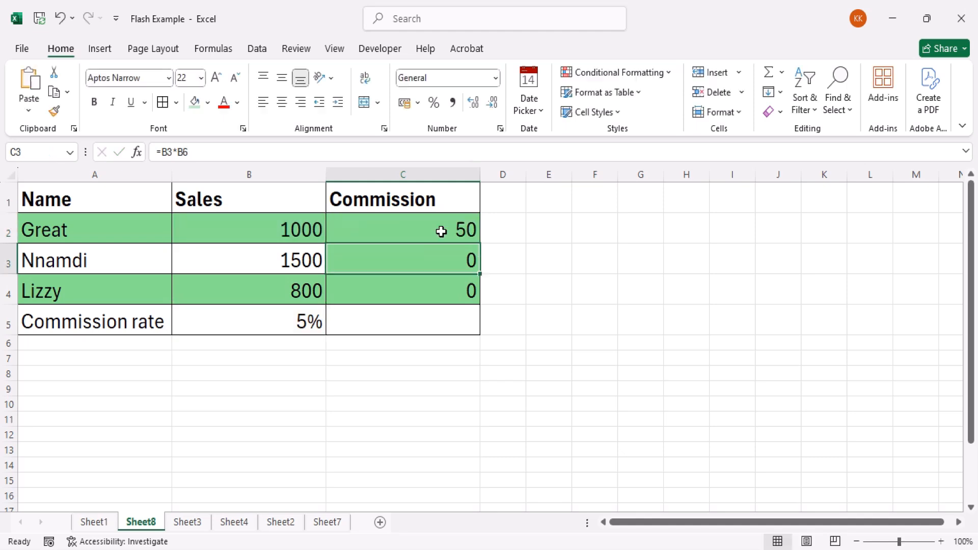
left_click(441, 232)
left_click(433, 263)
double_click(433, 262)
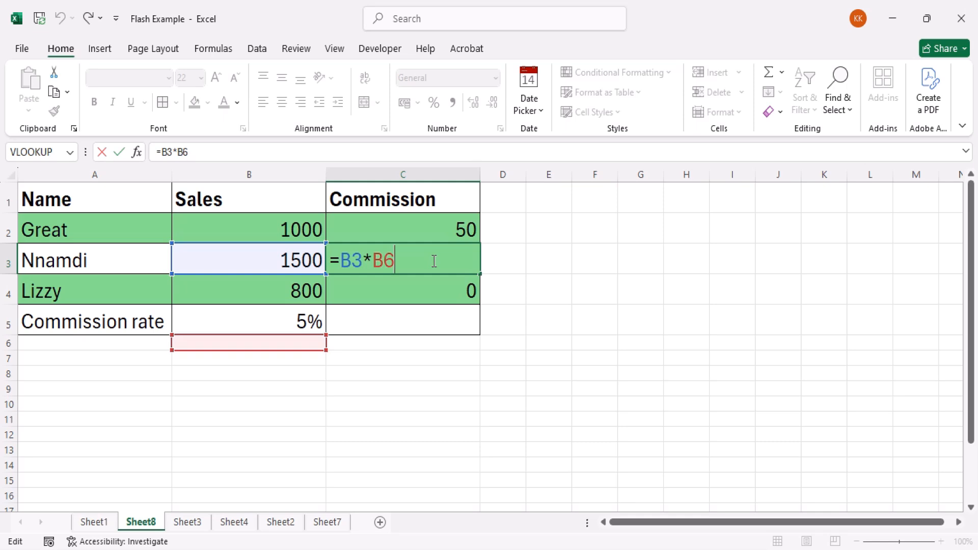
key("Return")
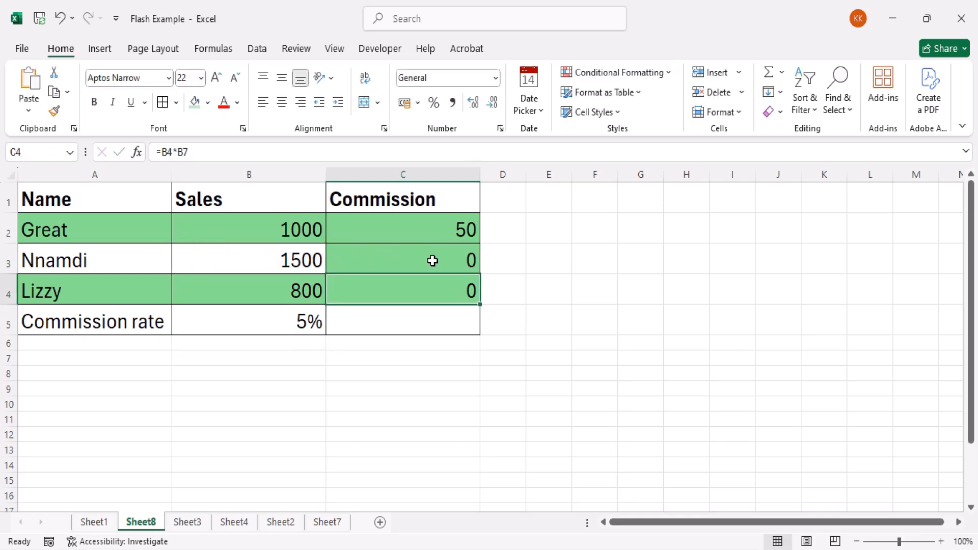
double_click(430, 292)
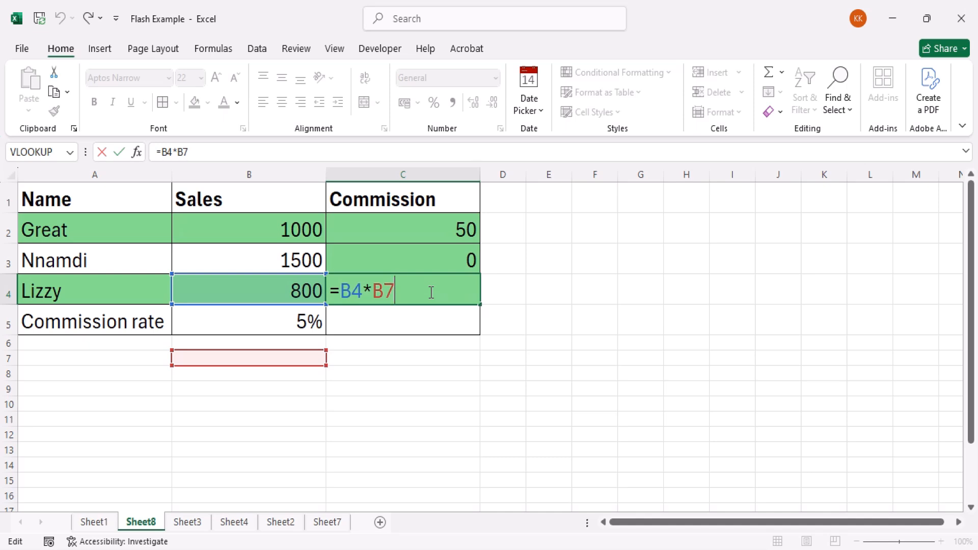
key("Escape")
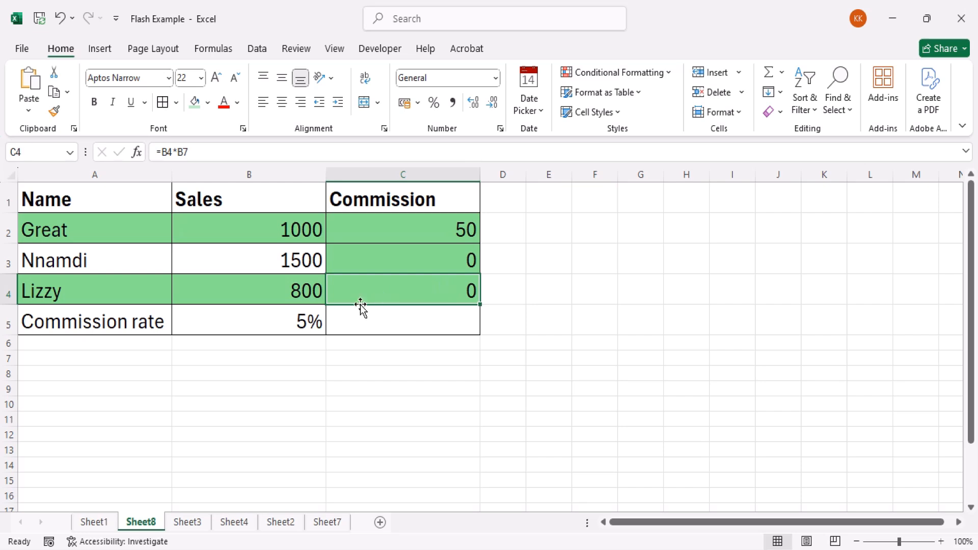
Step: Enter a dollar sign in D2 and clear it from the cell again
left_click(507, 236)
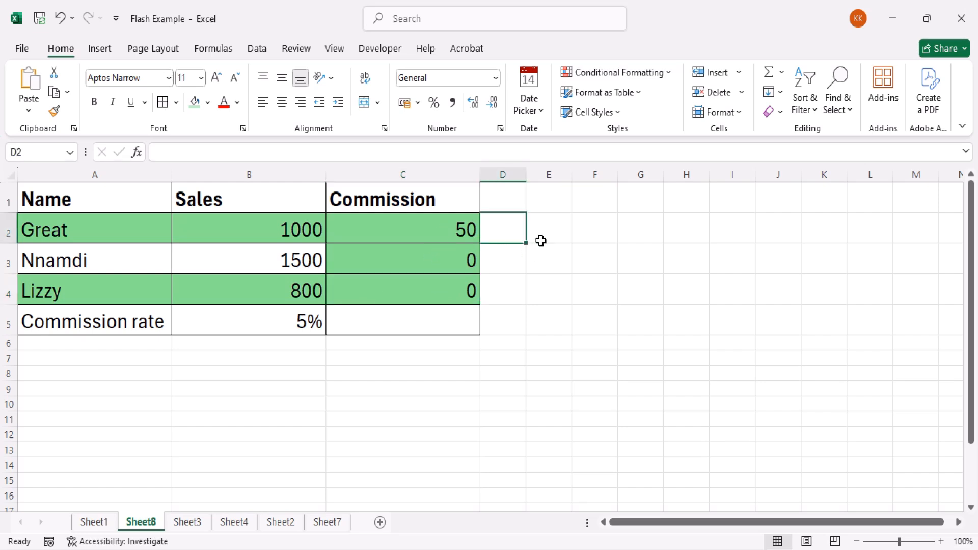
type("$")
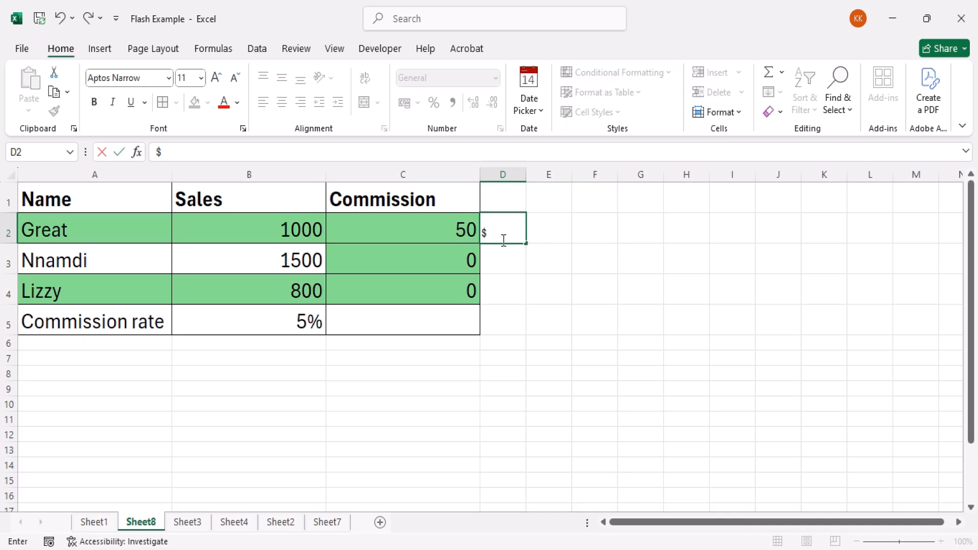
left_click(463, 291)
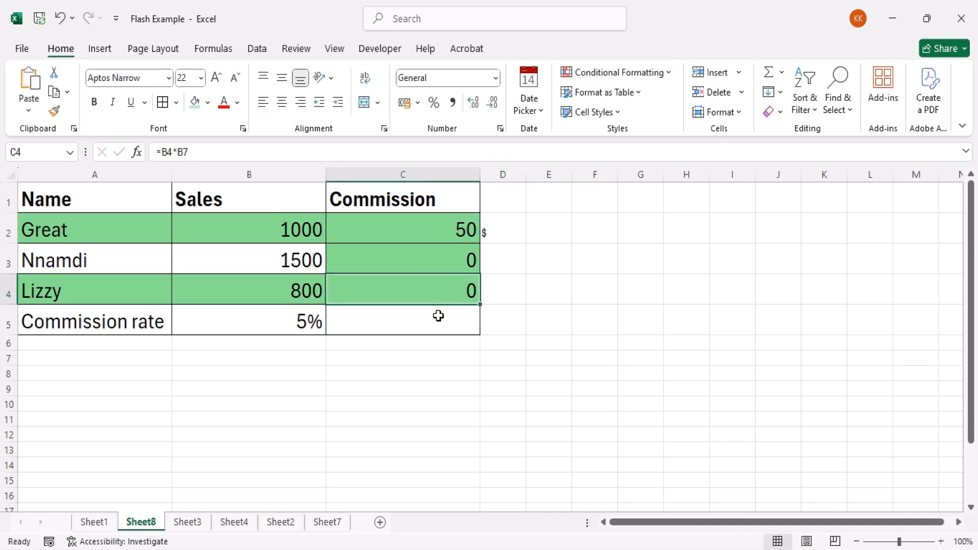
left_click(502, 238)
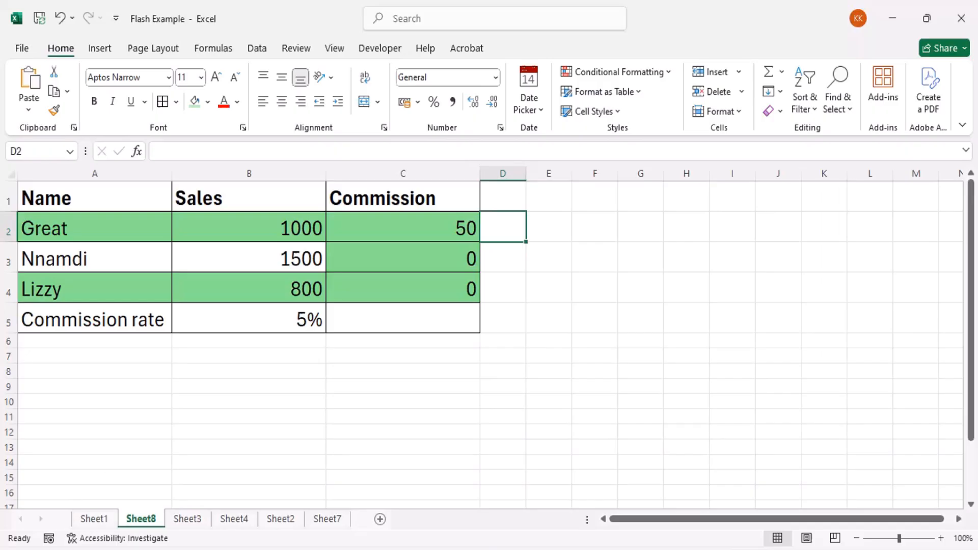
left_click(347, 323)
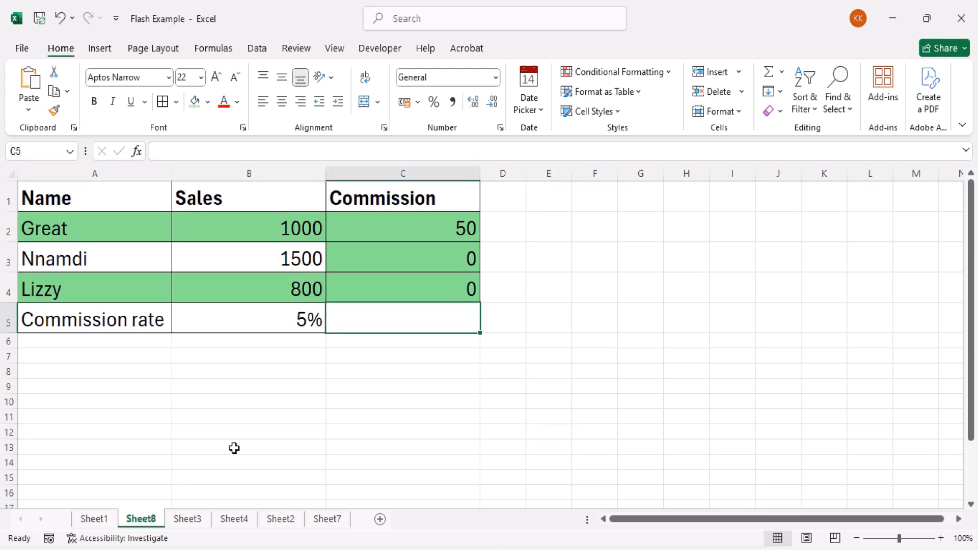
Step: Open Sheet2 with the student results and the cell reference types
left_click(195, 519)
left_click(327, 520)
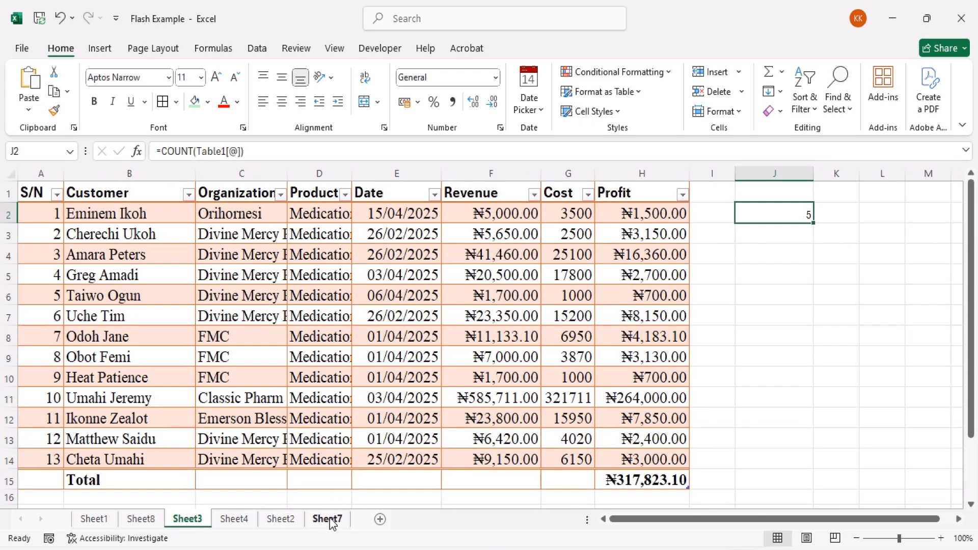
left_click(287, 522)
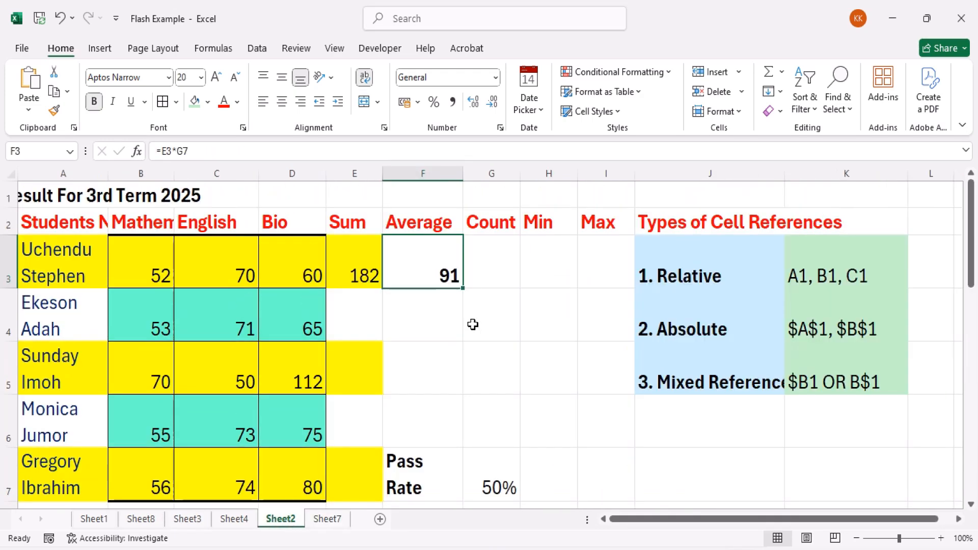
Step: Review the relative, absolute and mixed entries under Types of Cell References and the formula in F3
left_click(422, 331)
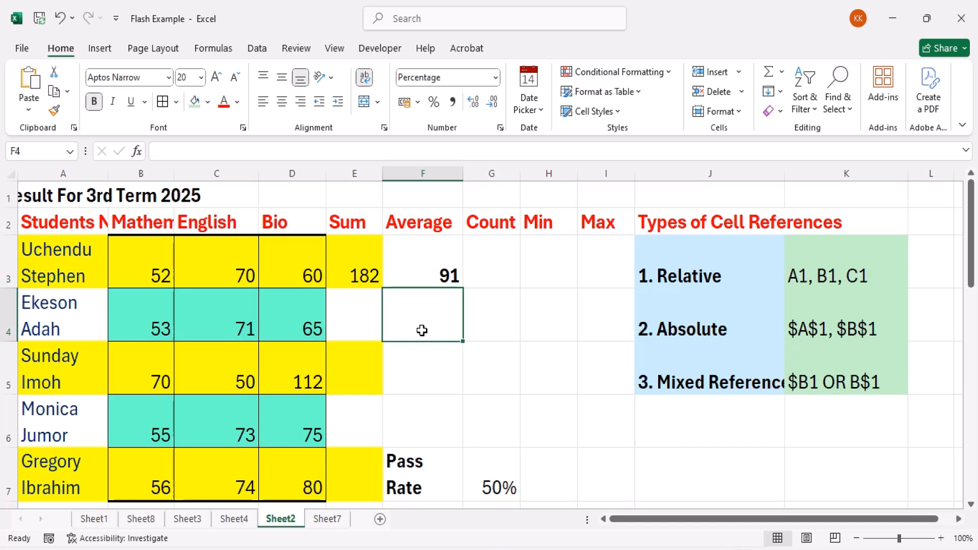
left_click(441, 276)
left_click(689, 281)
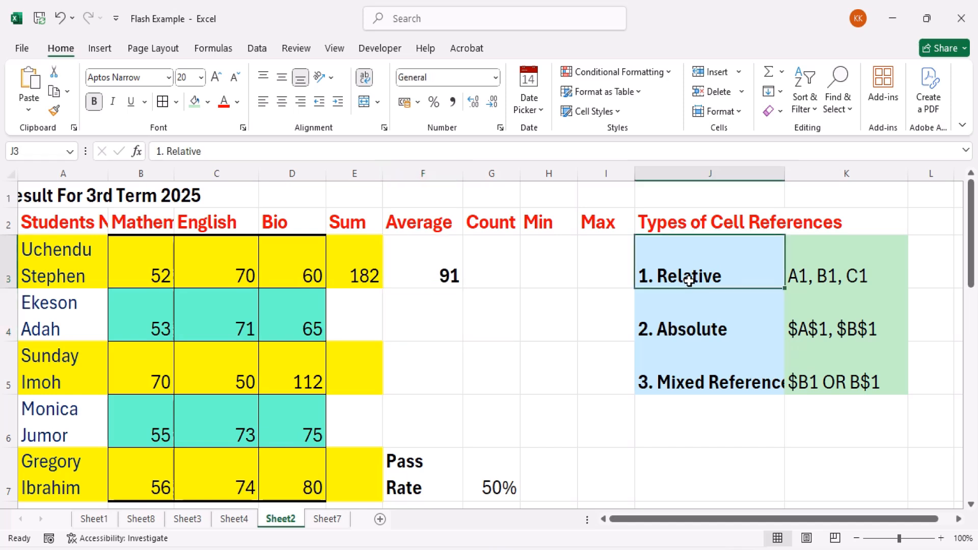
left_click(712, 322)
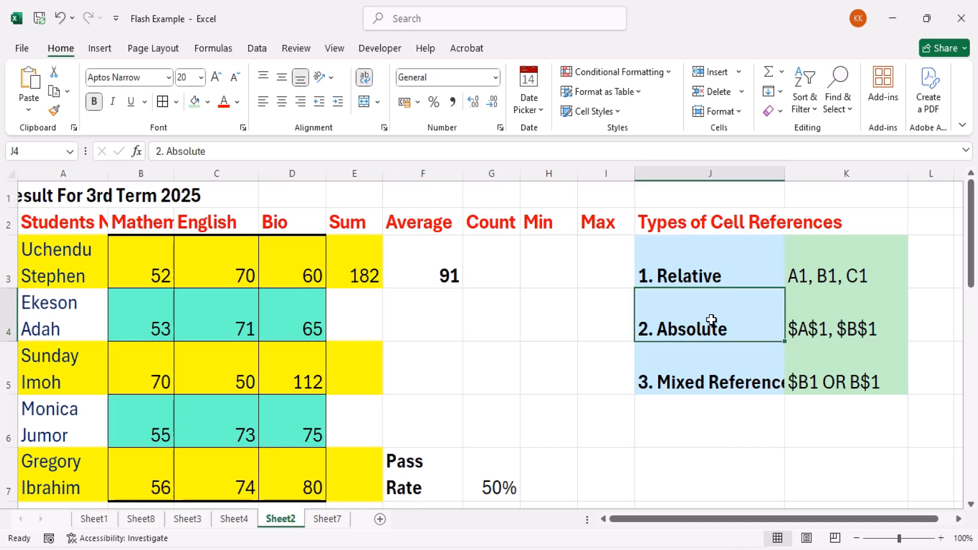
left_click(715, 373)
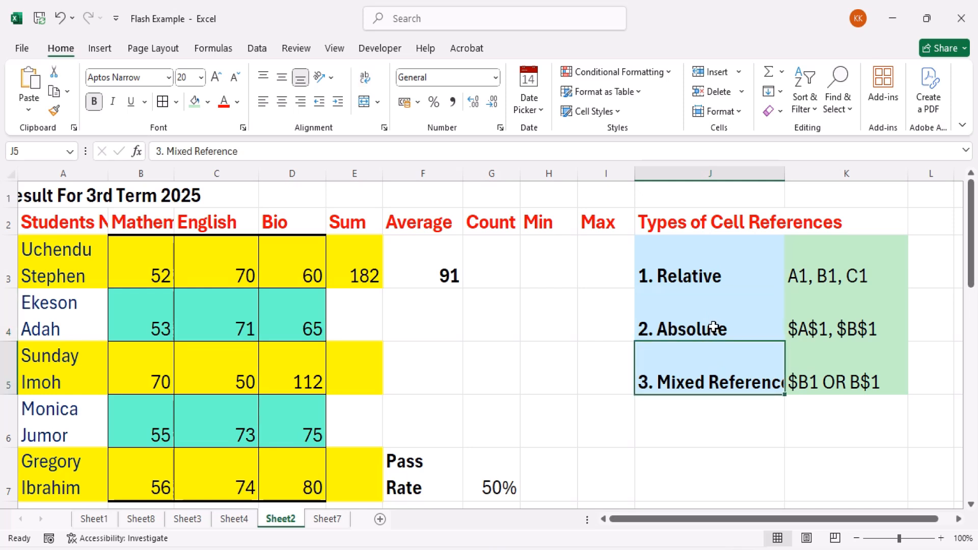
left_click(691, 273)
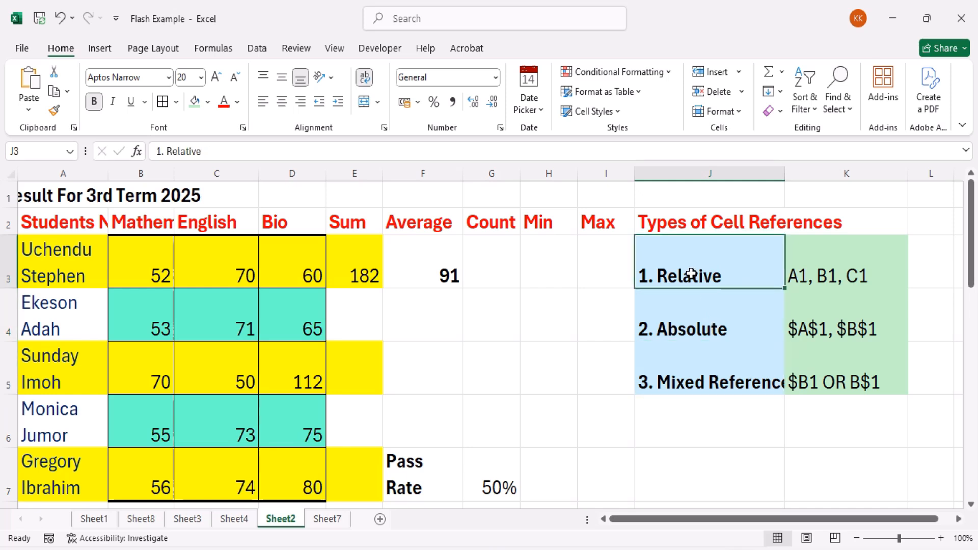
left_click(433, 275)
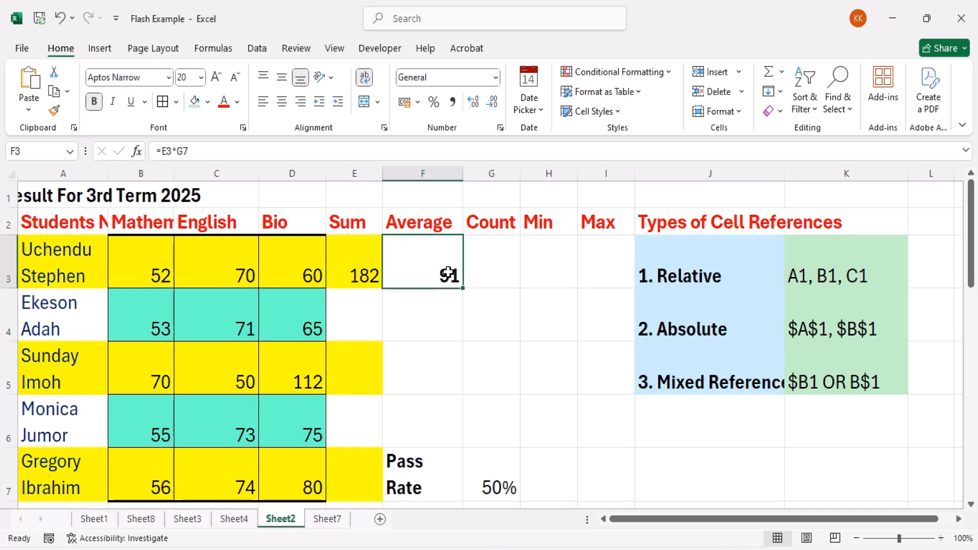
left_click(706, 271)
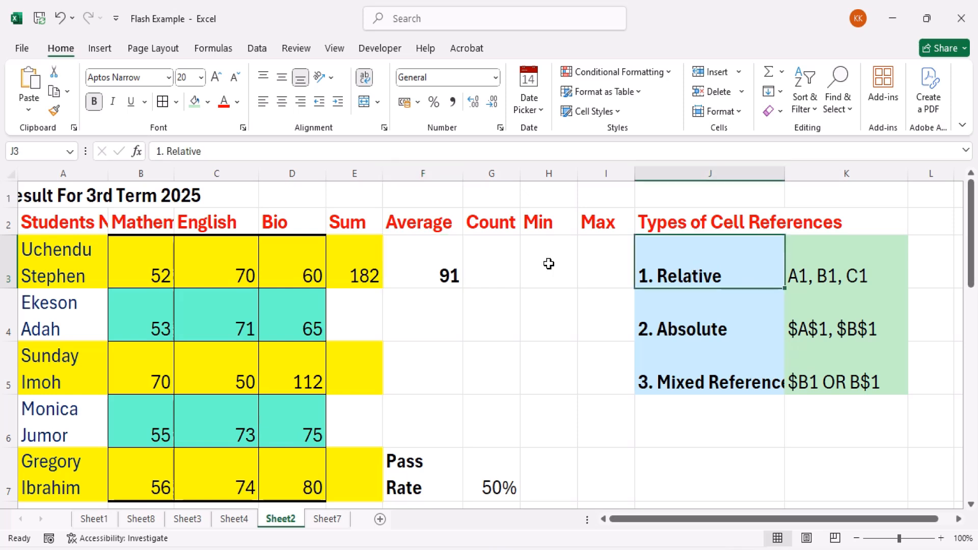
Step: Enter the relative range formula =B3:D3 in cell F3 under Average
left_click(420, 276)
type("=")
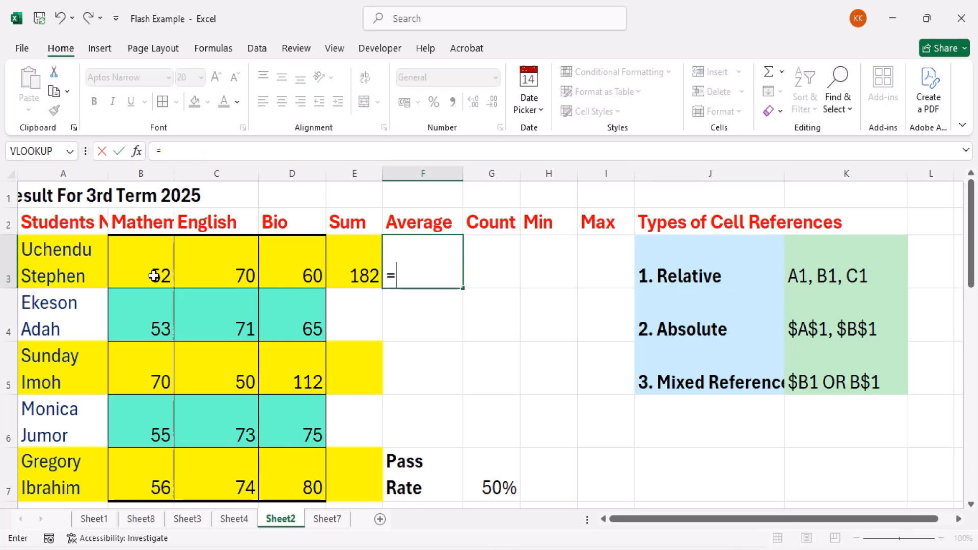
left_click_drag(157, 273, 293, 279)
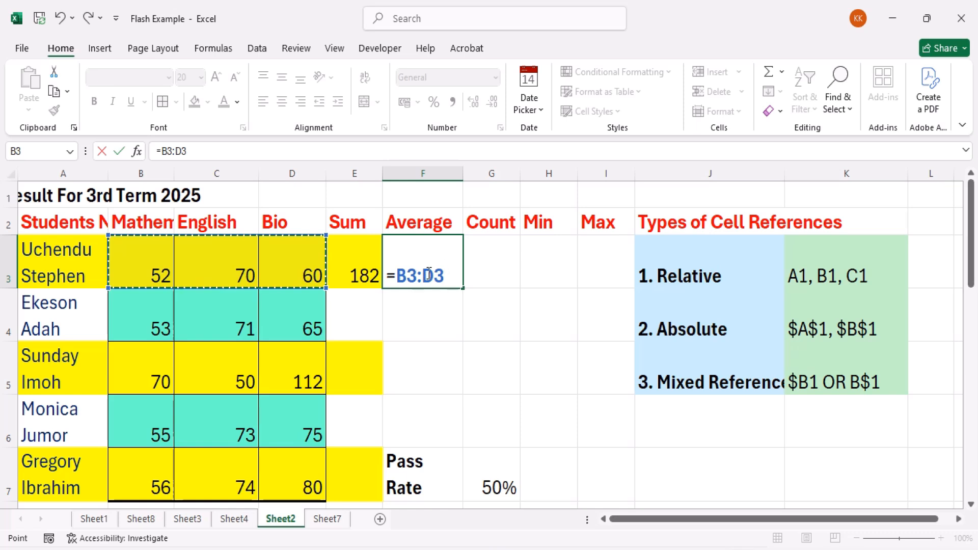
key("Return")
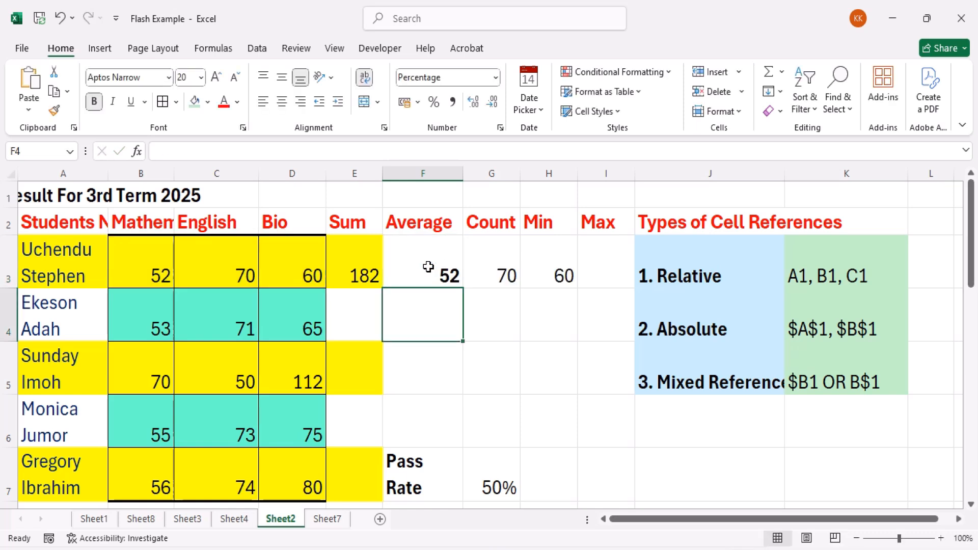
Step: Fill the F3 range formula down to F6 to inspect the copied references, and undo the fill
left_click(427, 268)
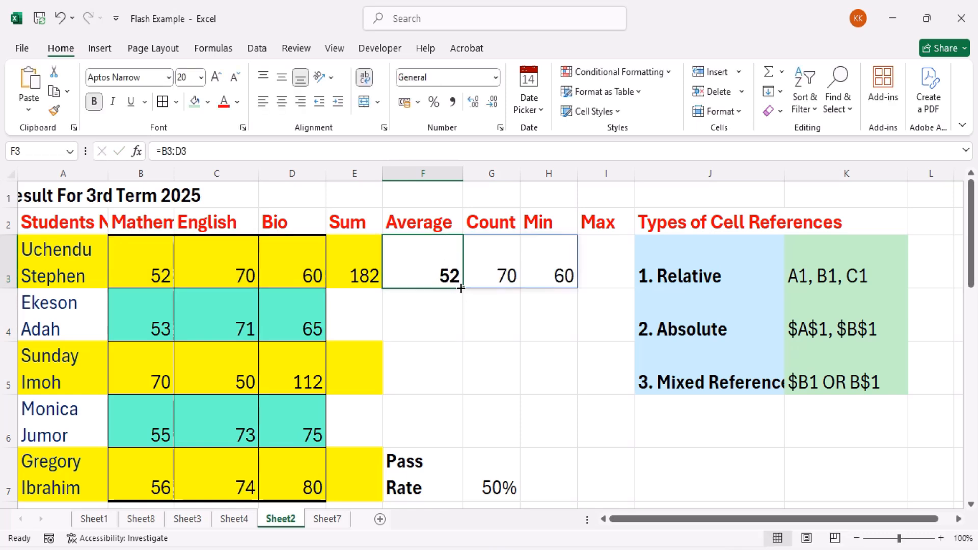
left_click_drag(460, 288, 458, 427)
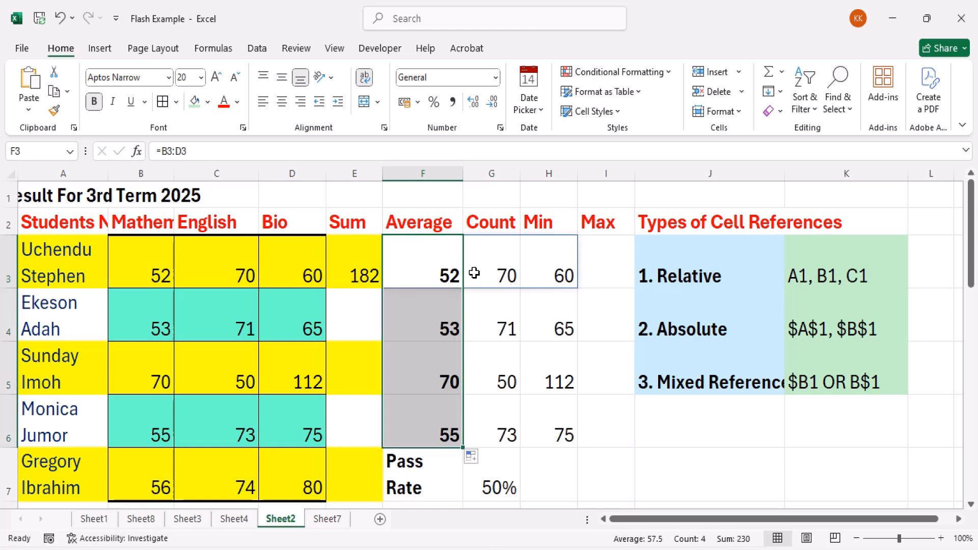
left_click(493, 277)
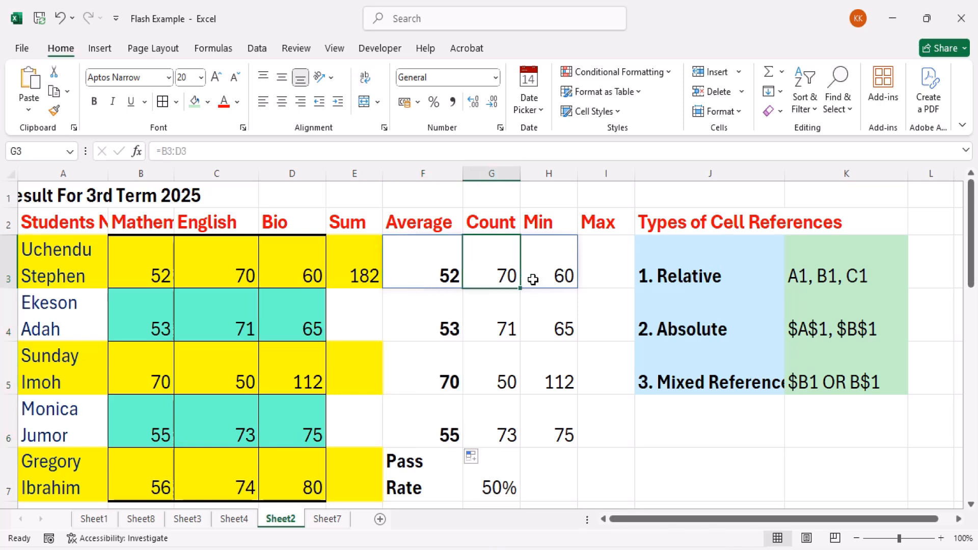
left_click(548, 276)
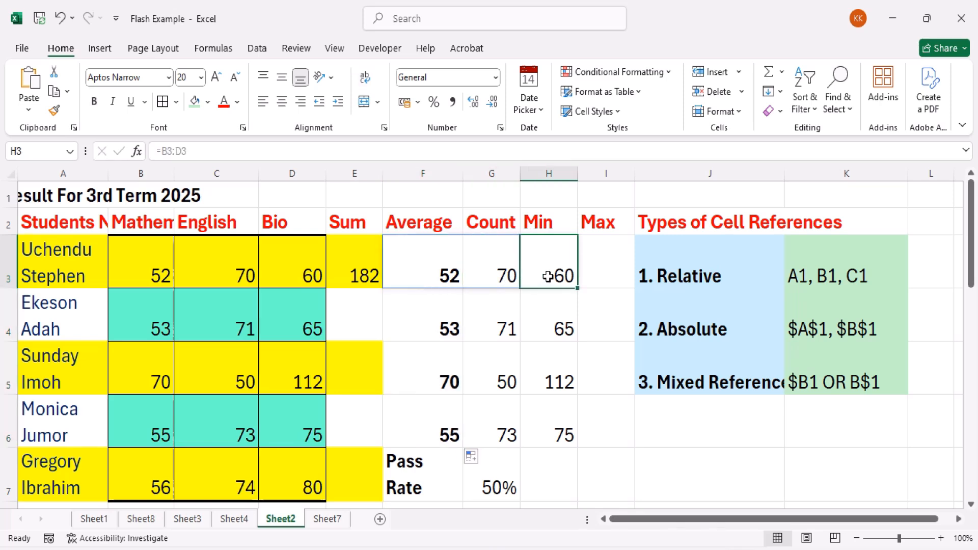
left_click(478, 322)
left_click(436, 329)
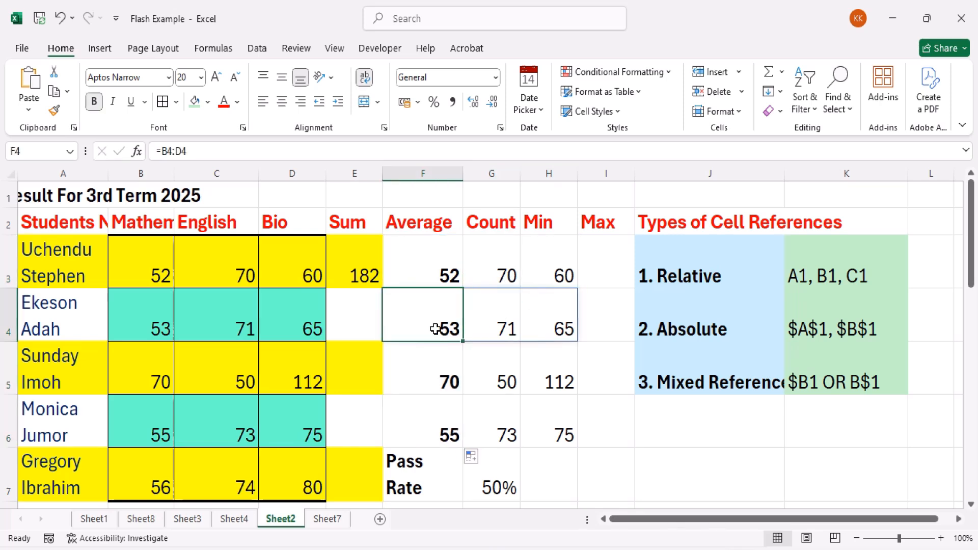
key("ctrl+z")
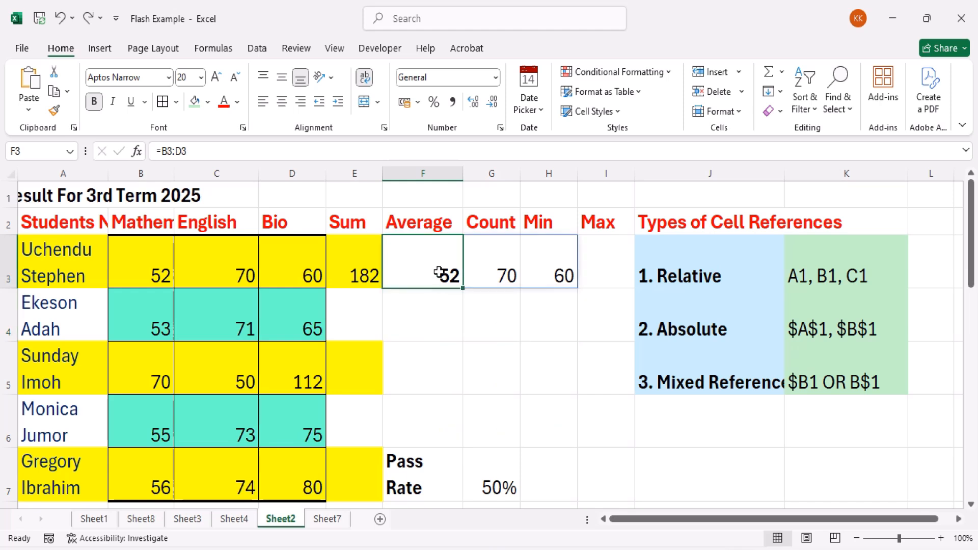
Step: Enter =SUM(B3:D3) in cell E3 to total the first student's three subject scores
left_click(368, 271)
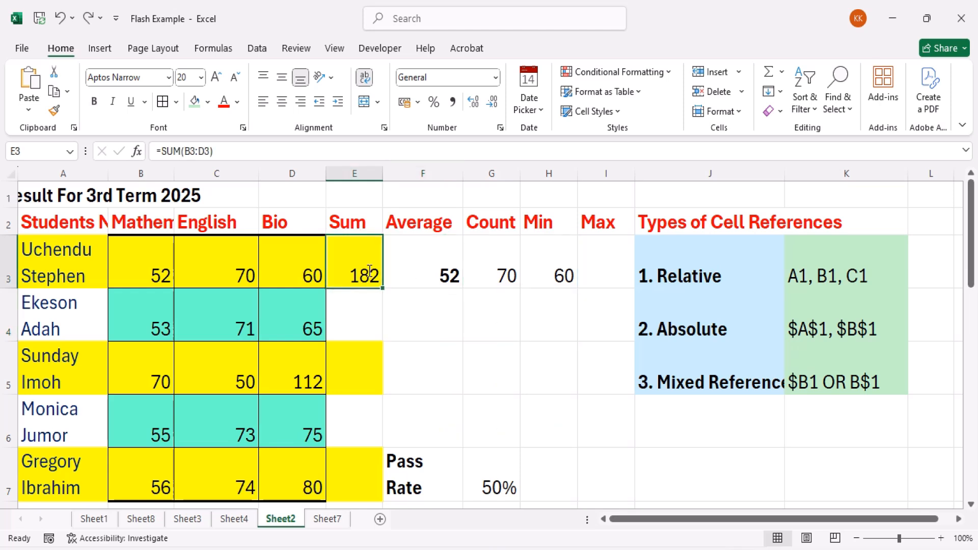
type("=")
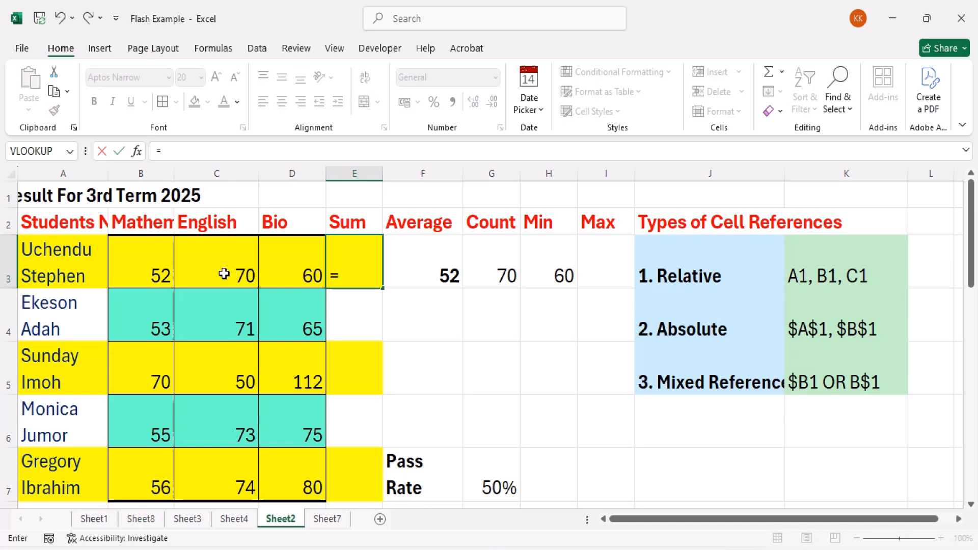
type("sum")
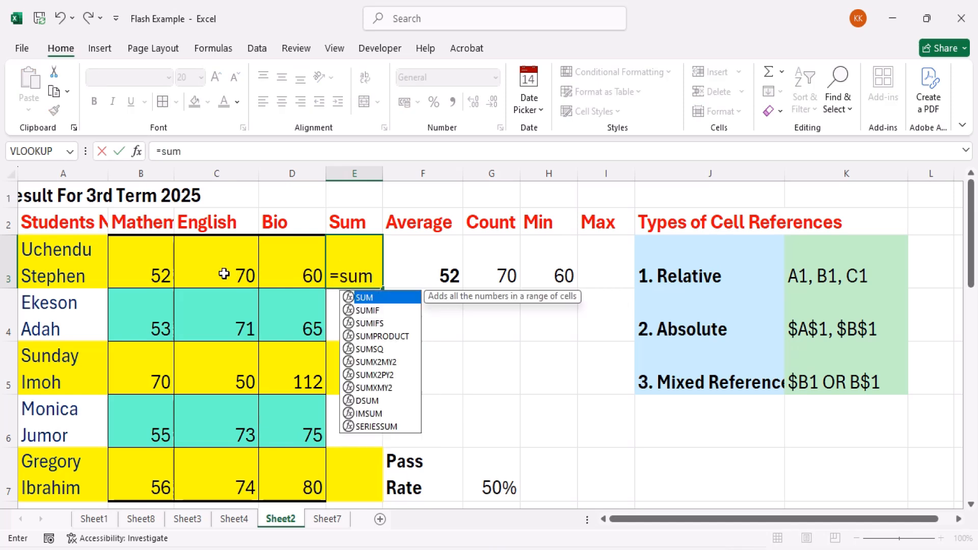
key("Tab")
left_click_drag(161, 275, 299, 271)
type(")")
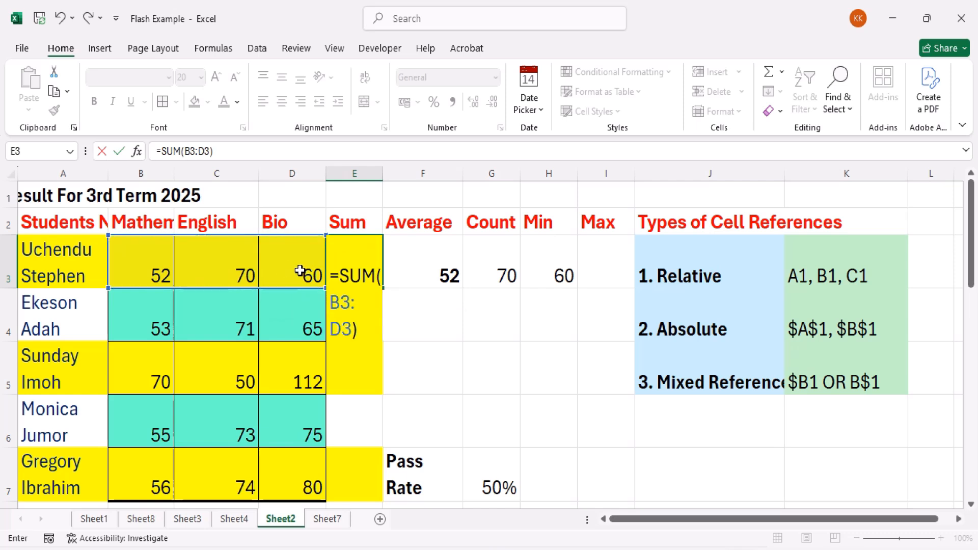
key("Return")
Step: Copy the SUM formula from E3 down to E4 and inspect the relative references in the copy
left_click(356, 272)
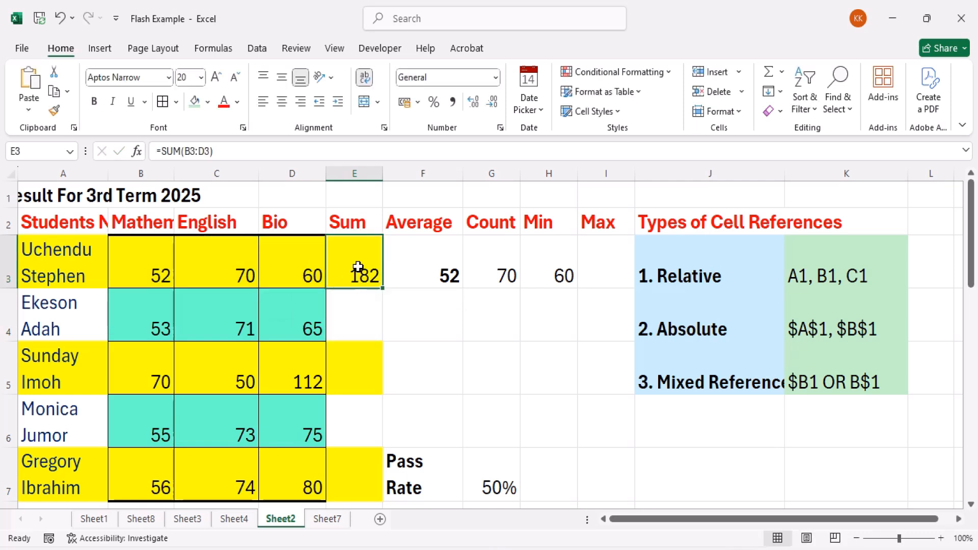
left_click_drag(382, 288, 384, 324)
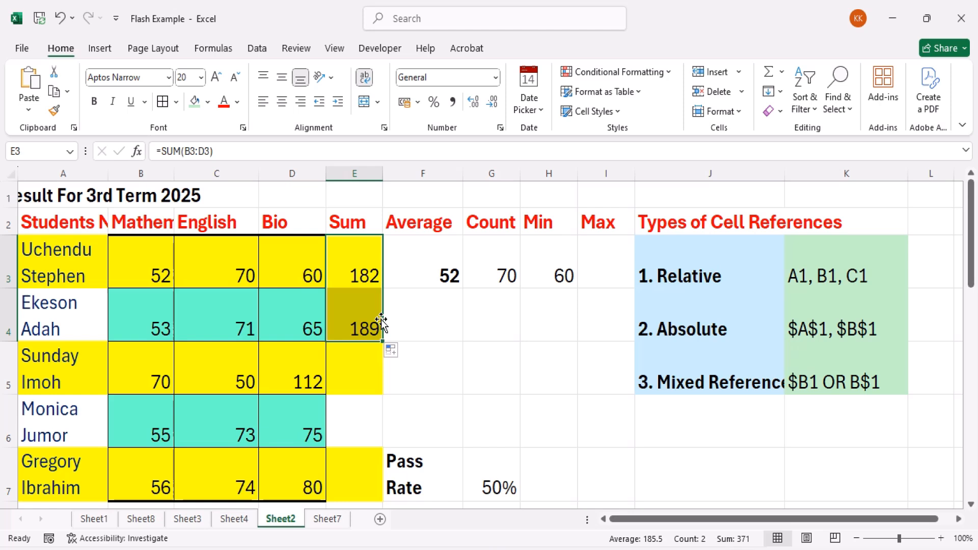
left_click(346, 313)
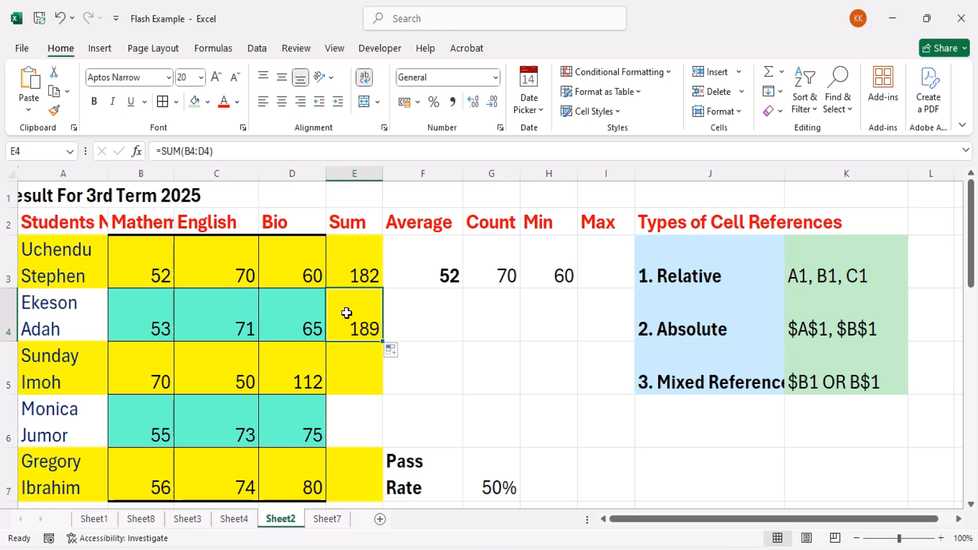
left_click(199, 151)
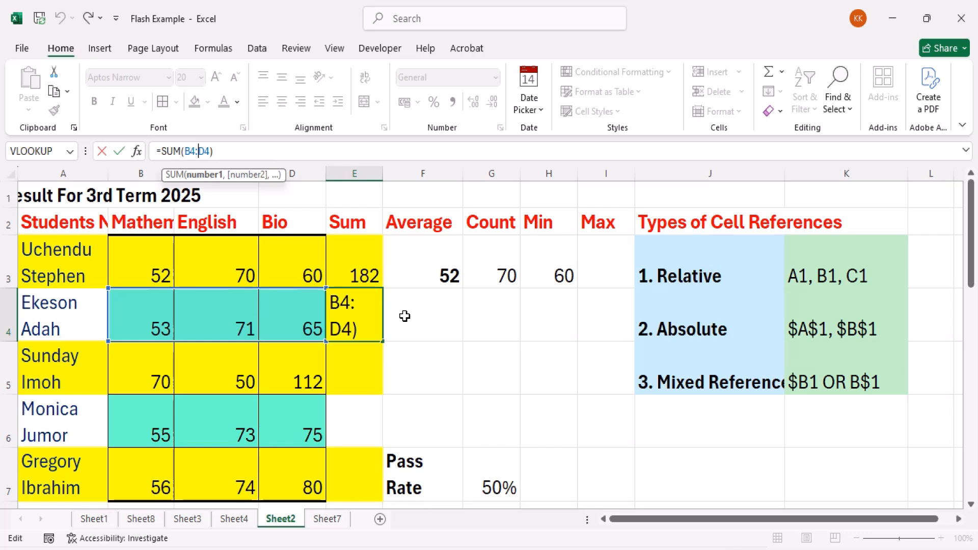
key("ctrl+Return")
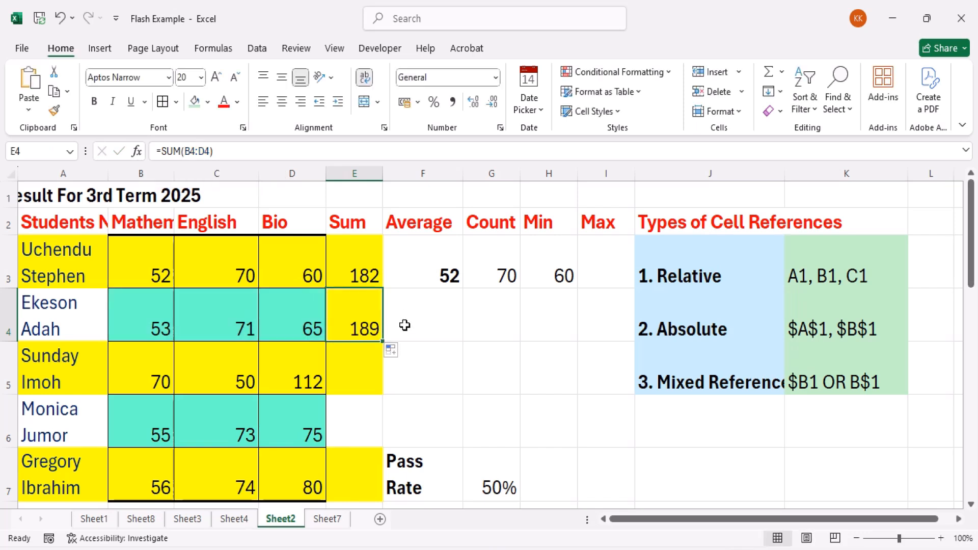
key("Delete")
key("Up")
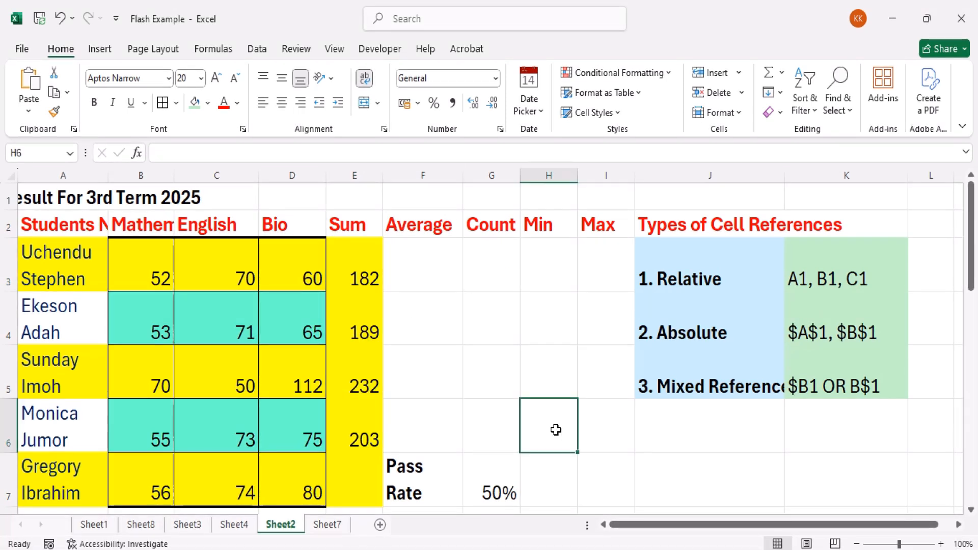
left_click(414, 258)
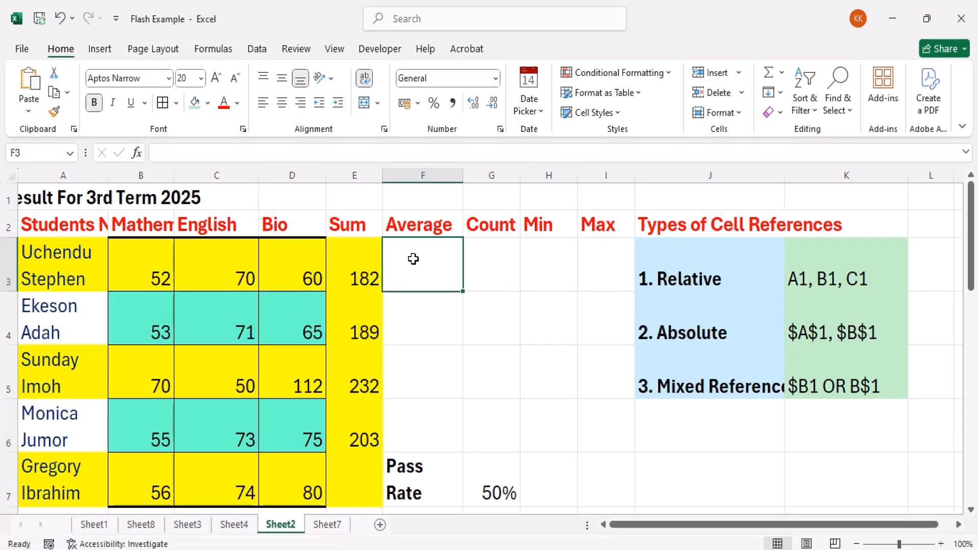
left_click(498, 266)
left_click(442, 272)
type("=")
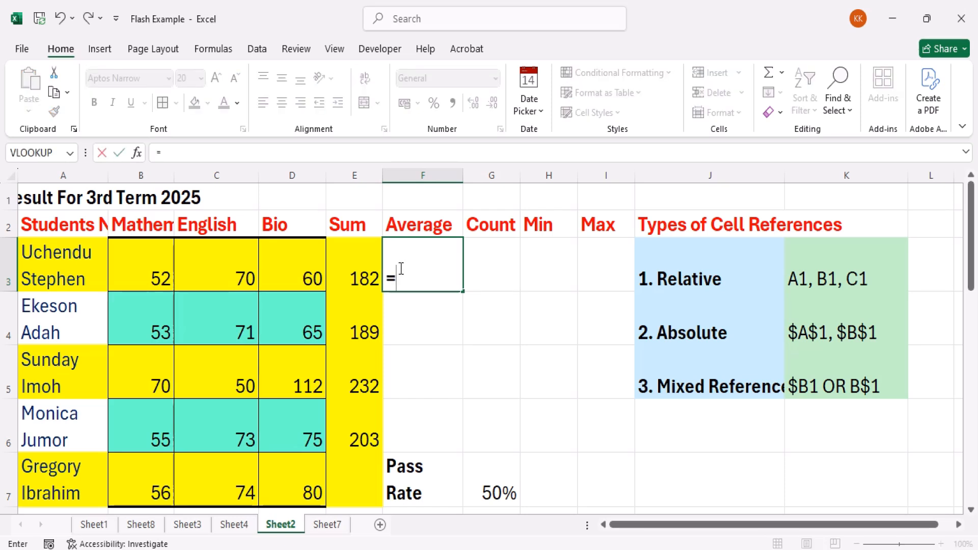
left_click(356, 270)
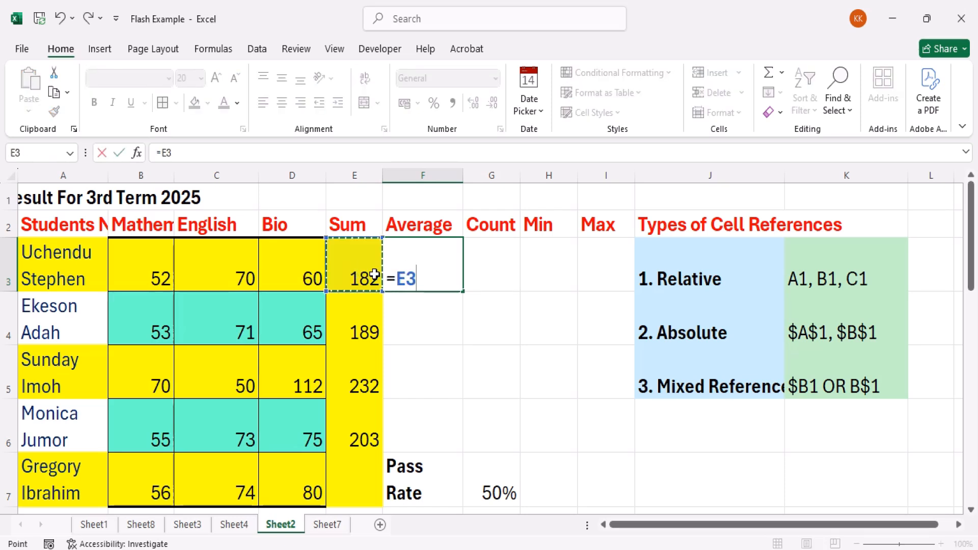
key("Escape")
Step: Build the formula =E3*G7 in cell F3 to multiply the first student's sum by the pass rate
left_click(868, 325)
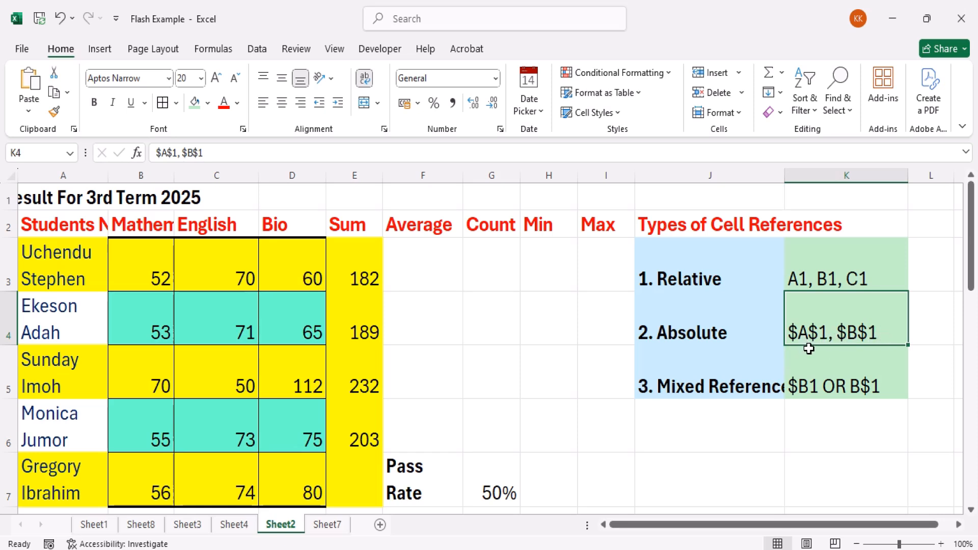
left_click(437, 273)
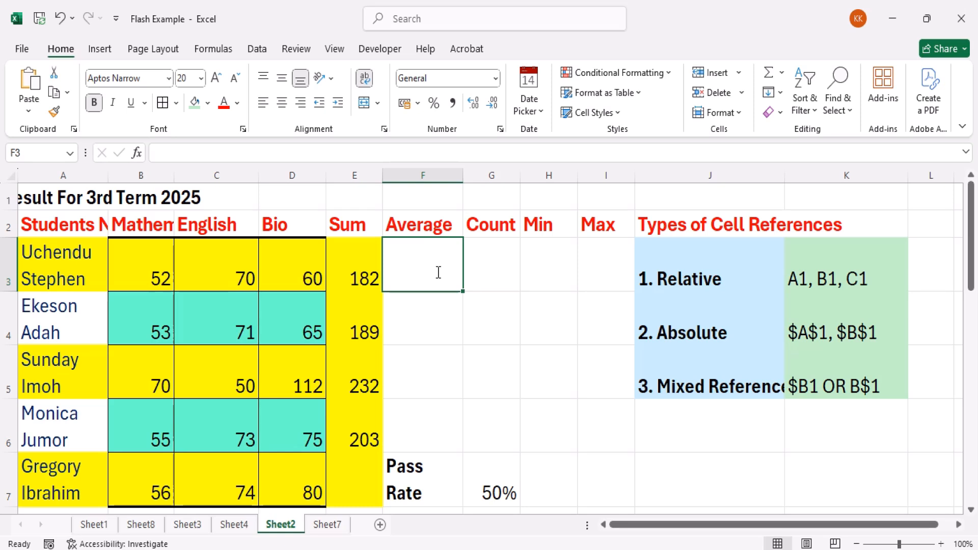
type("=")
left_click(355, 273)
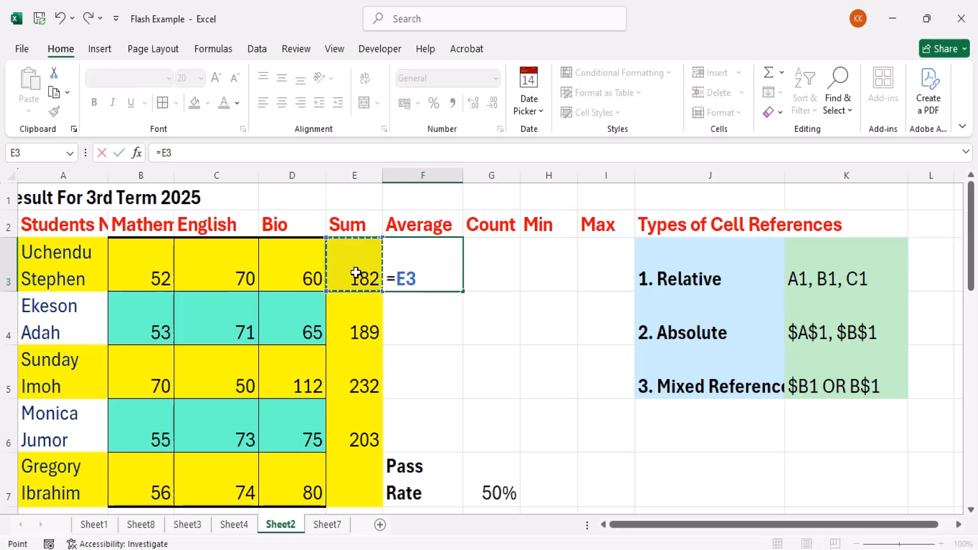
type("*")
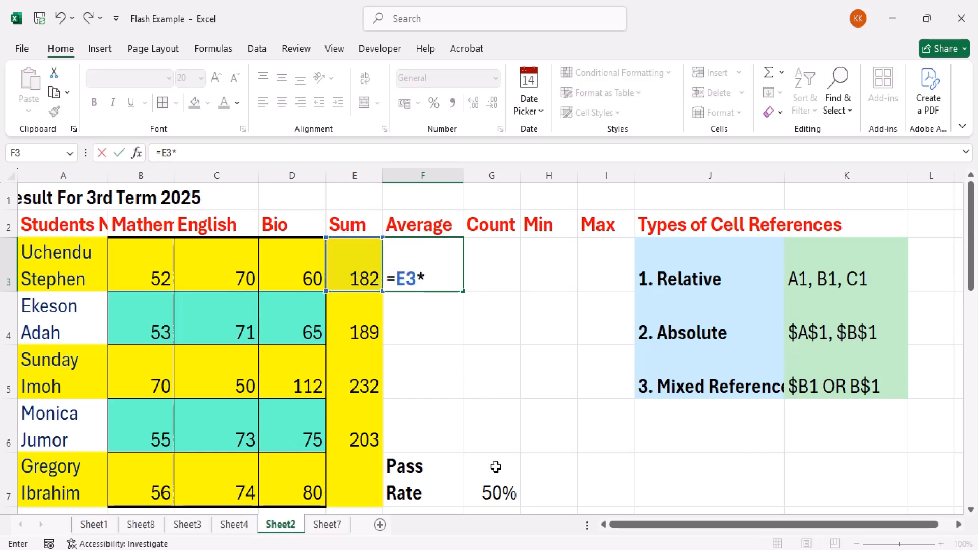
left_click(502, 490)
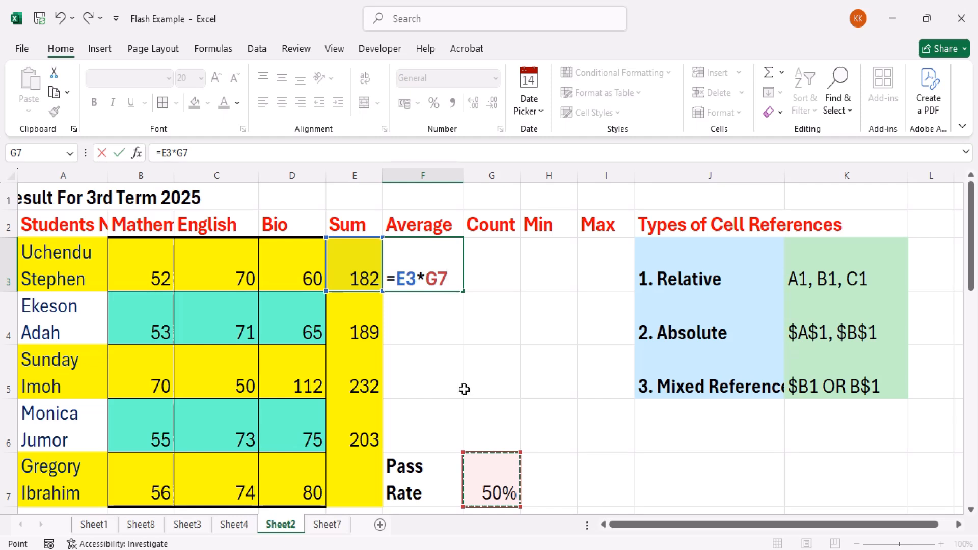
Step: Make the pass rate reference absolute so that F3 contains =E3*$G$7, and commit the formula
left_click(441, 277)
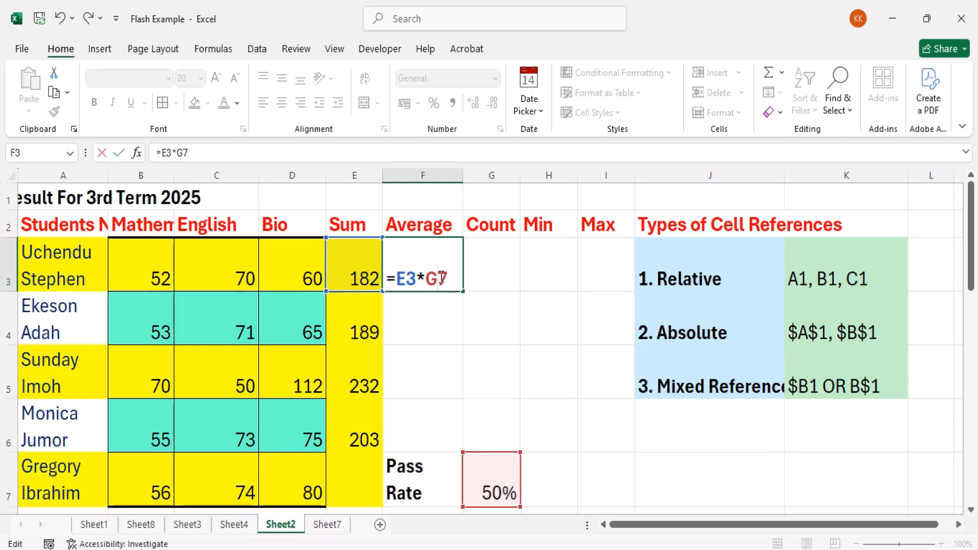
key("F4")
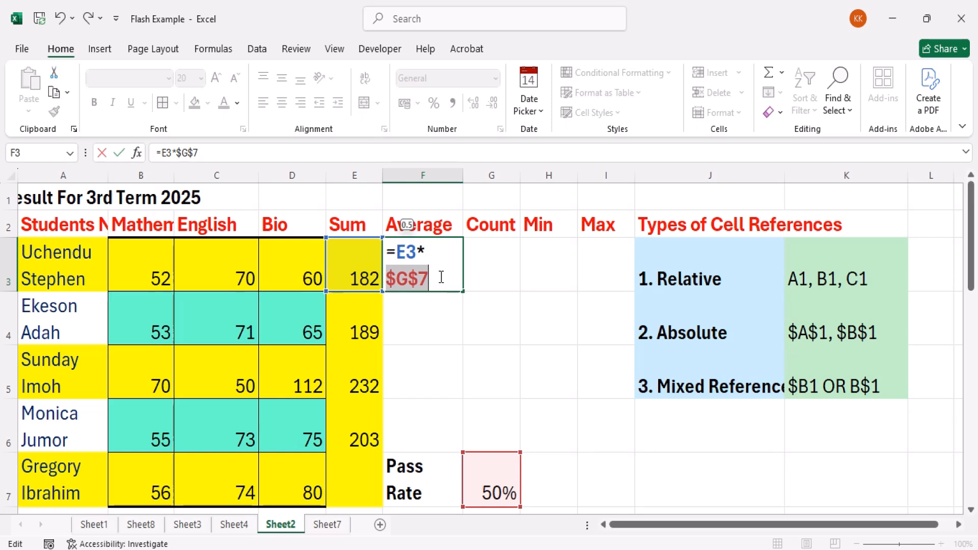
left_click(442, 277)
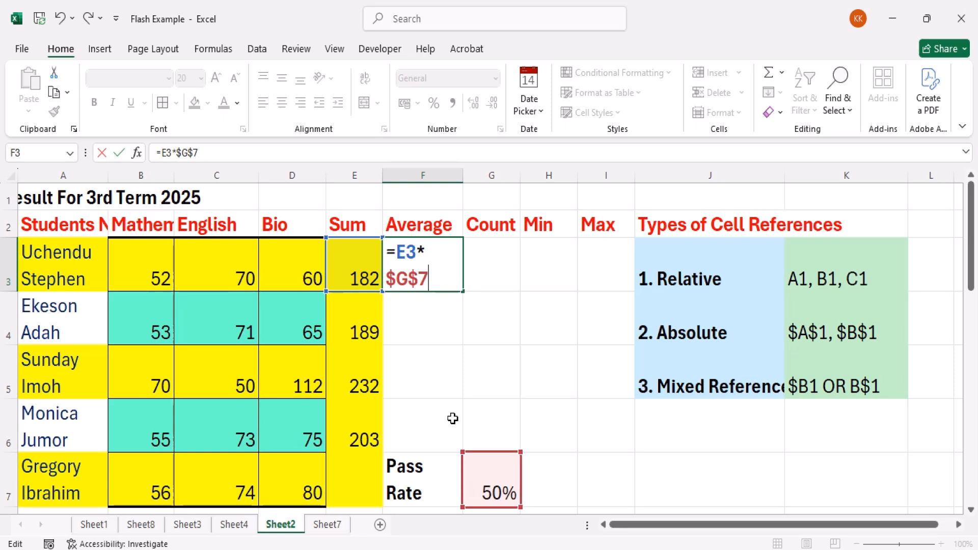
key("Return")
Step: Fill the F3 formula with the absolute pass rate reference down to F6, and undo the fill
left_click(448, 283)
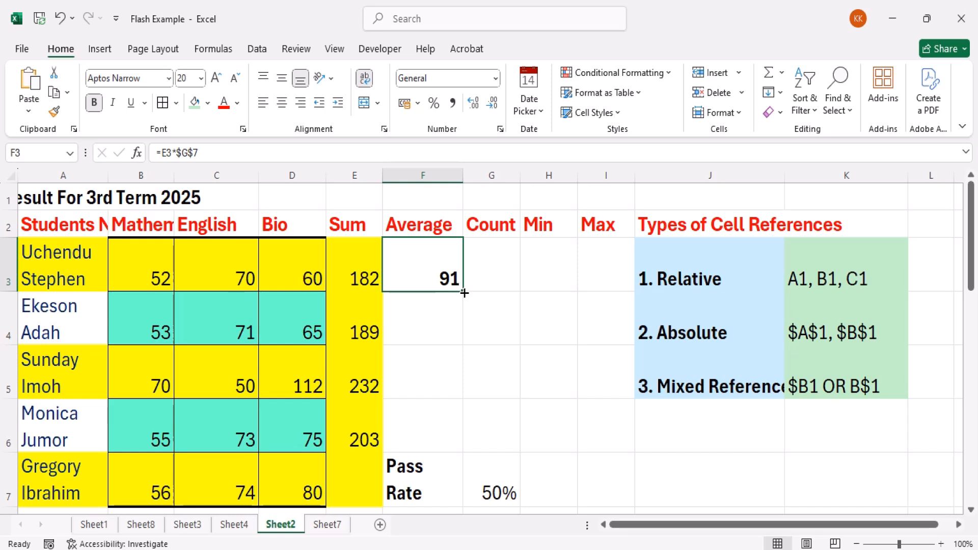
left_click_drag(464, 292, 462, 439)
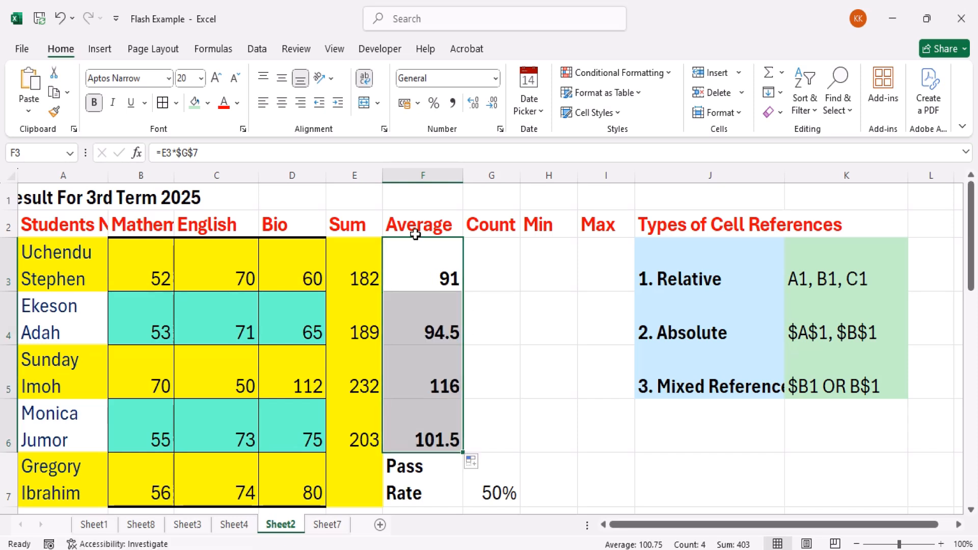
left_click(423, 268)
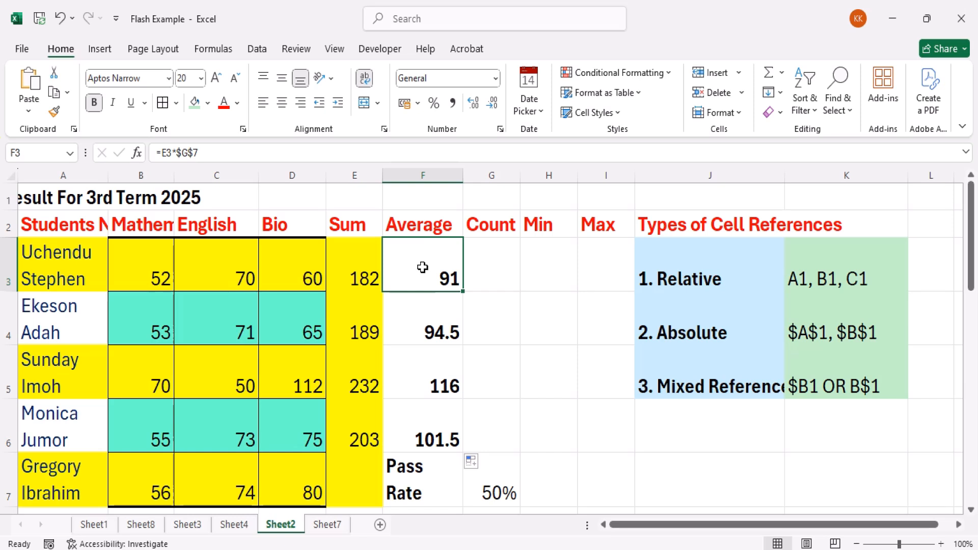
key("ctrl+z")
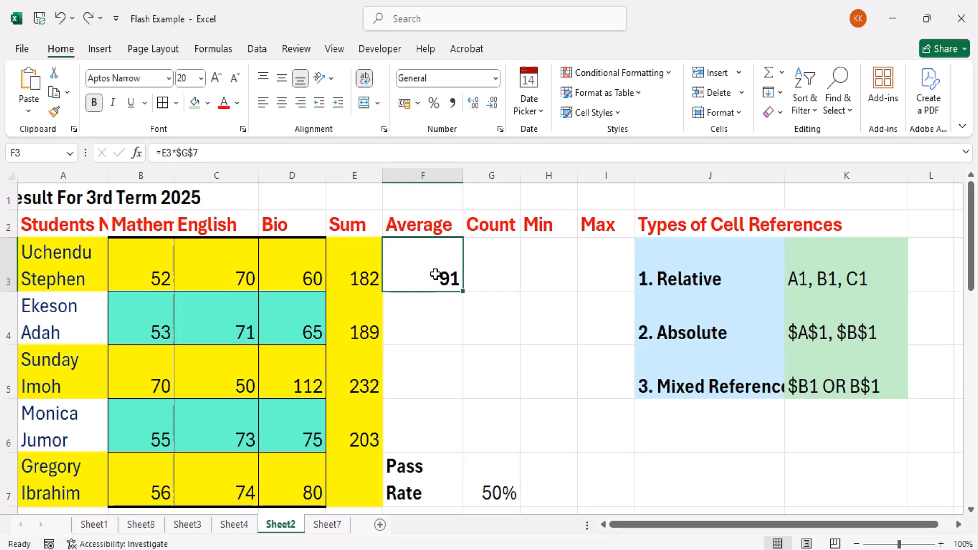
Step: Leave the F3 formula unedited and clear the cell's contents
double_click(436, 276)
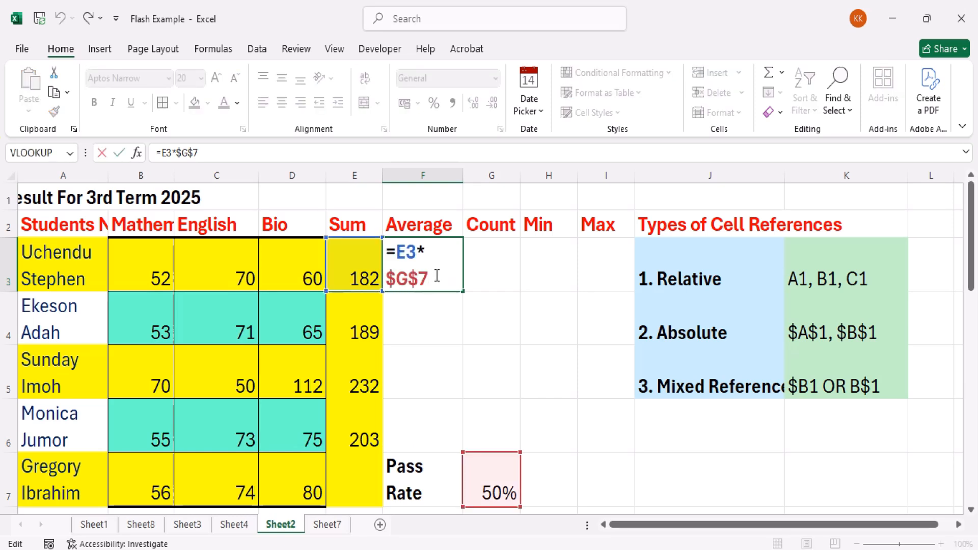
key("Escape")
key("Delete")
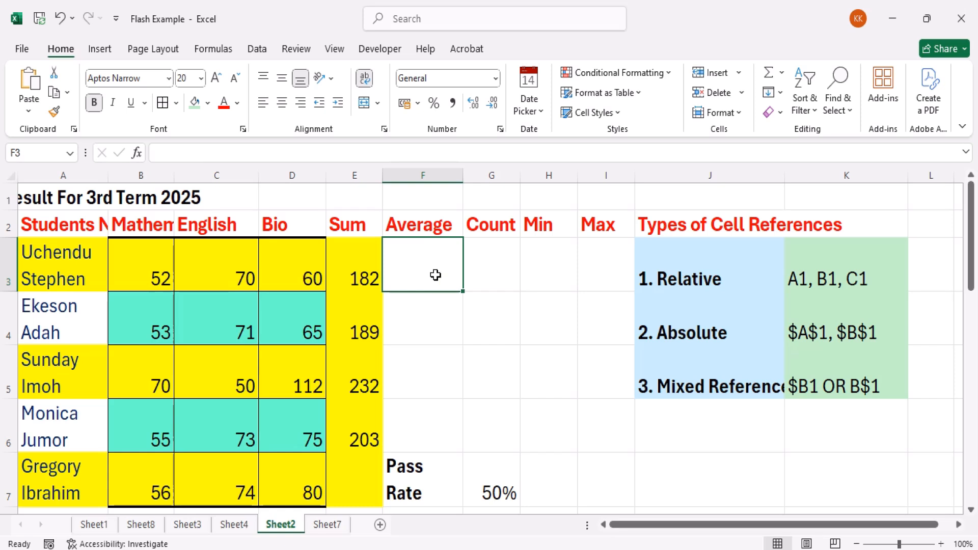
Step: Rebuild the formula in F3 from the first student's sum and the pass rate, with the absolute reference, as =E3*$G$7
type("=")
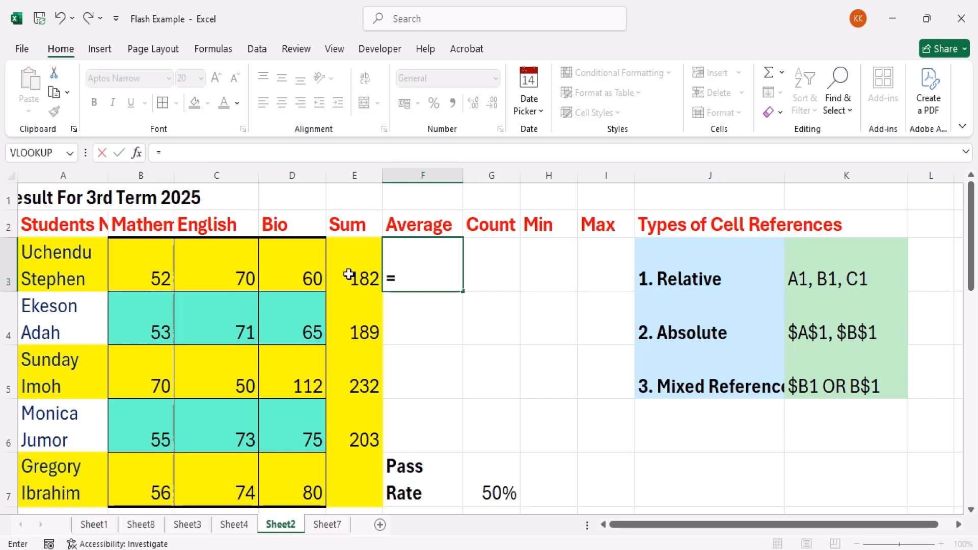
left_click(348, 276)
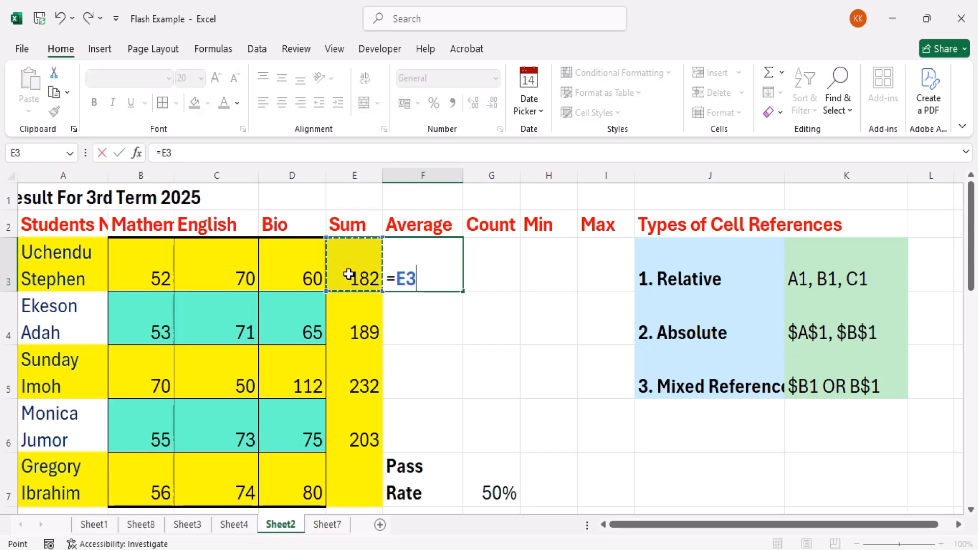
type("*")
left_click(497, 490)
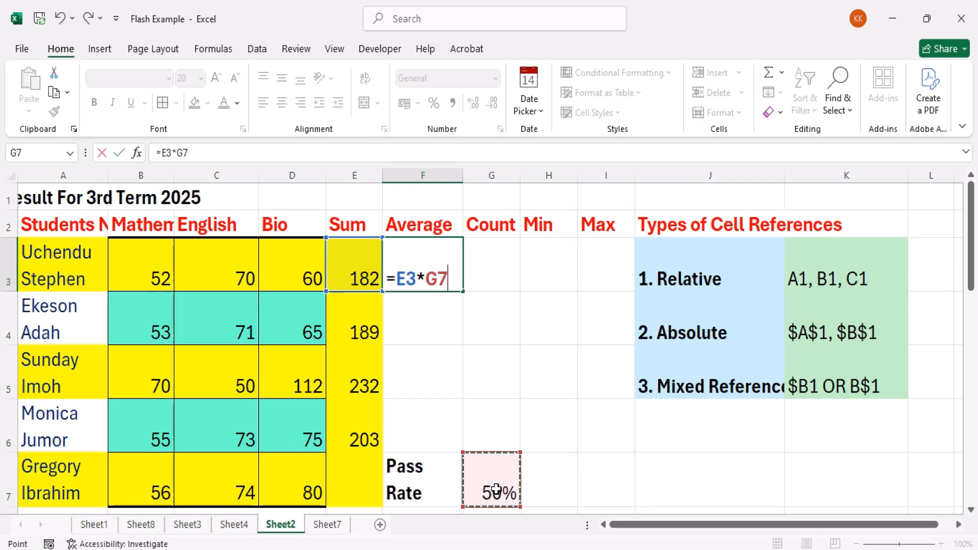
left_click(448, 278)
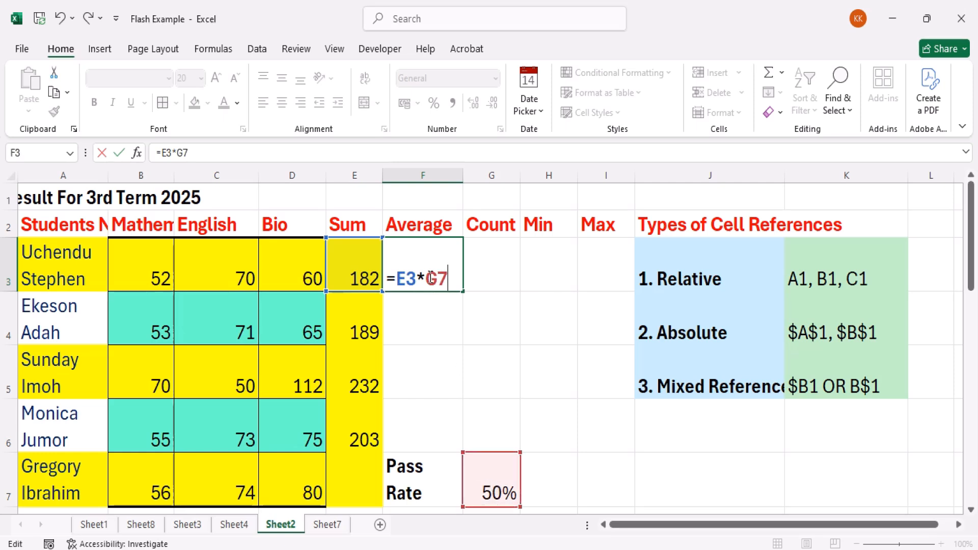
left_click_drag(426, 278, 450, 277)
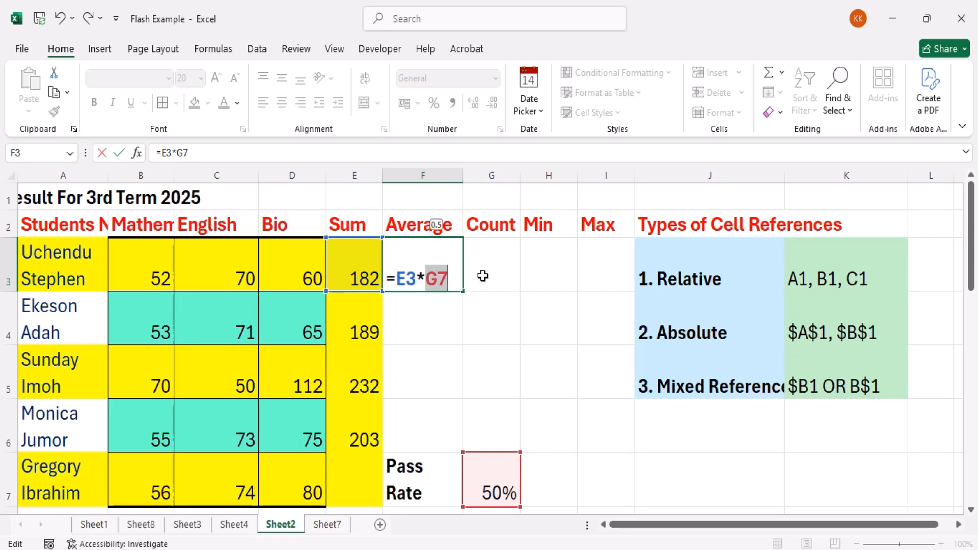
key("F4")
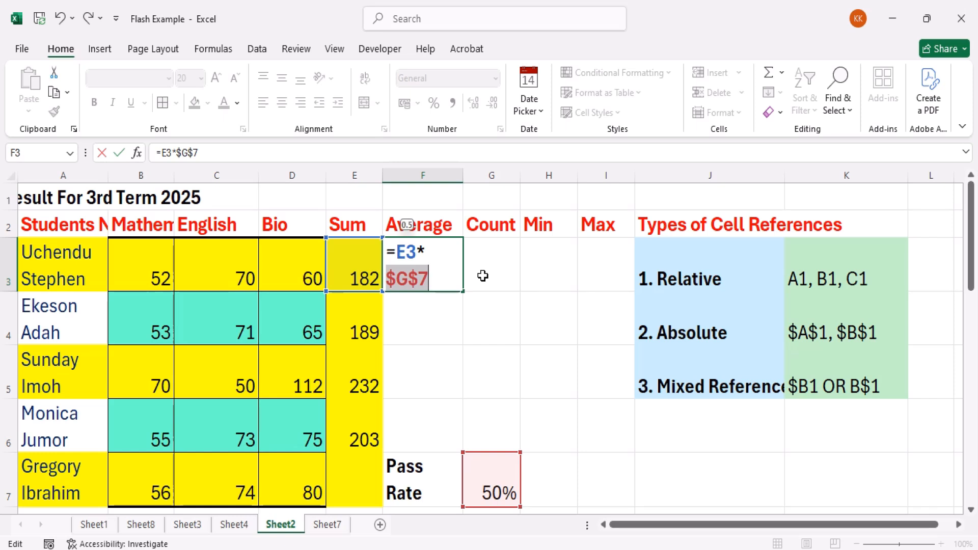
Step: Cycle the pass rate reference in F3 through its remaining reference types, starting with G$7, and discard the formula
left_click(434, 282)
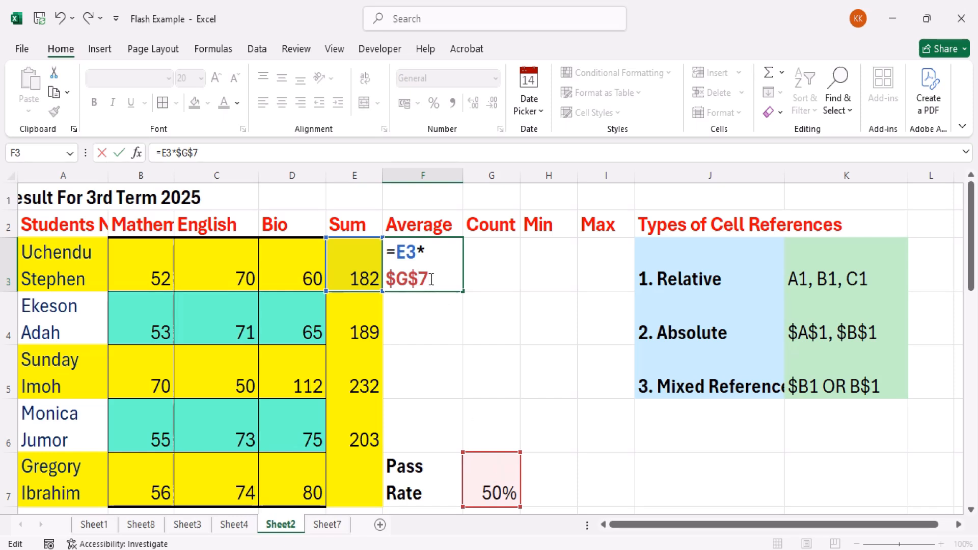
key("F4")
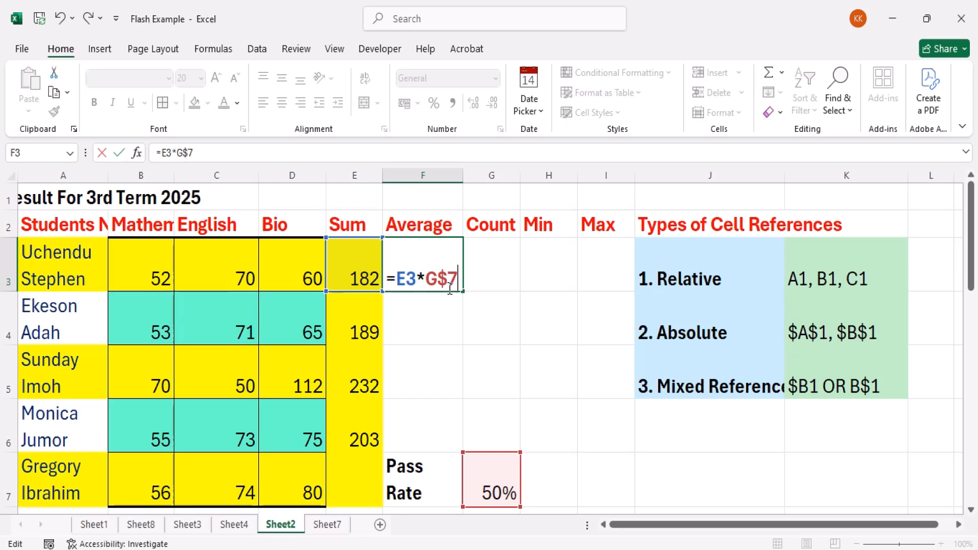
key("F4")
key("F4")
key("Escape")
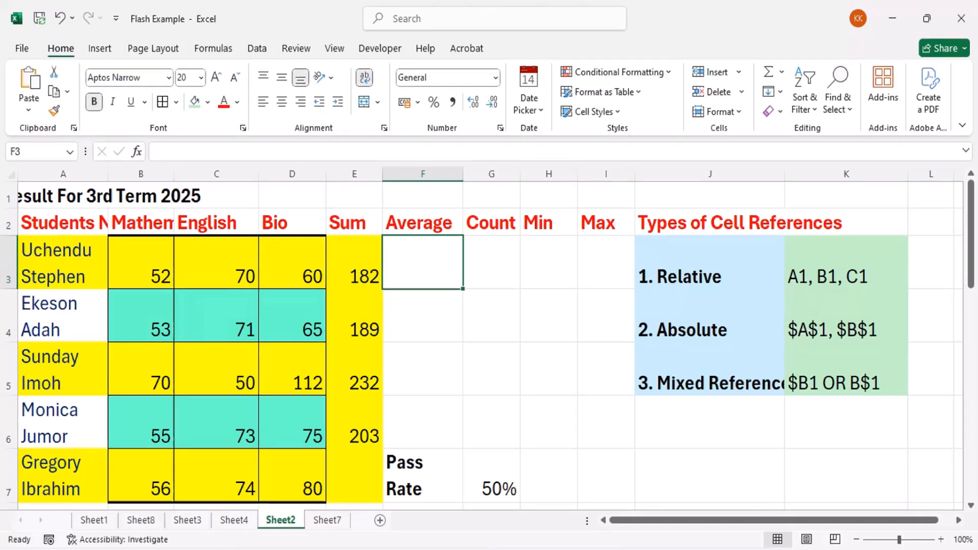
Step: Build the formula =B3+C3 in cell F3 to add the first student's Mathematics and English scores
left_click(459, 323)
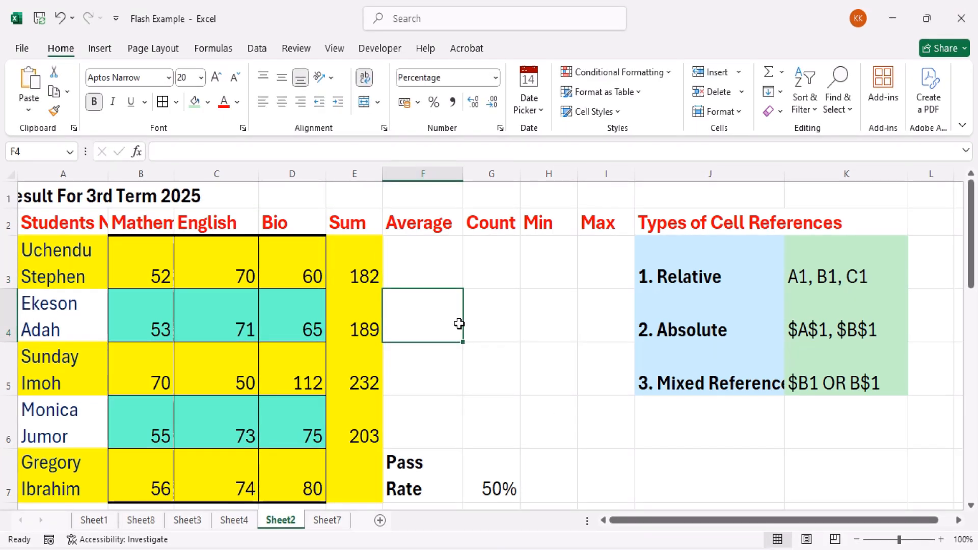
left_click(658, 376)
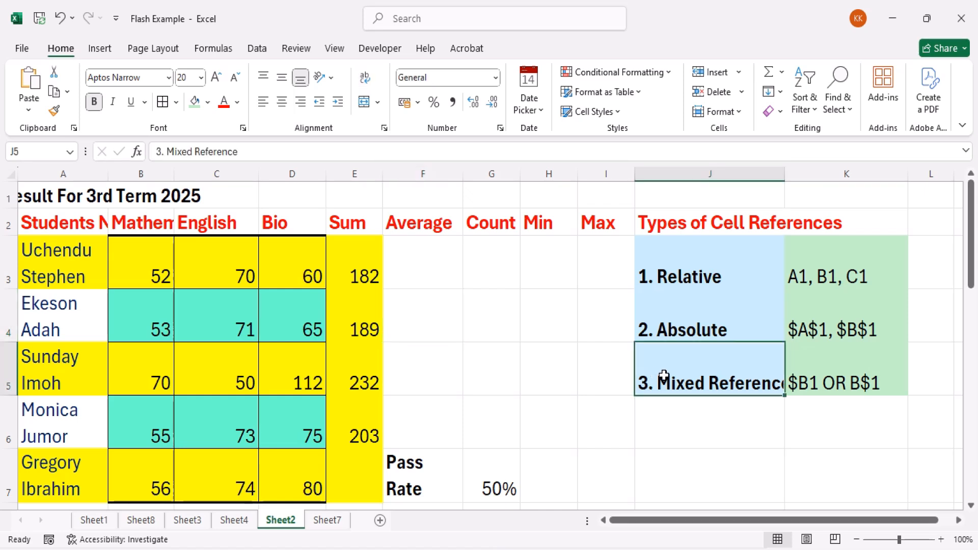
left_click(796, 383)
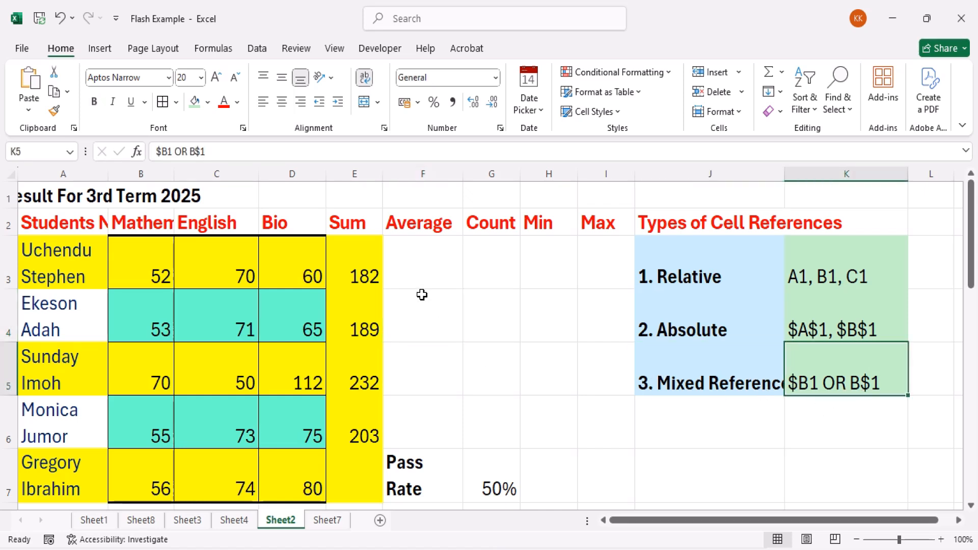
left_click(419, 271)
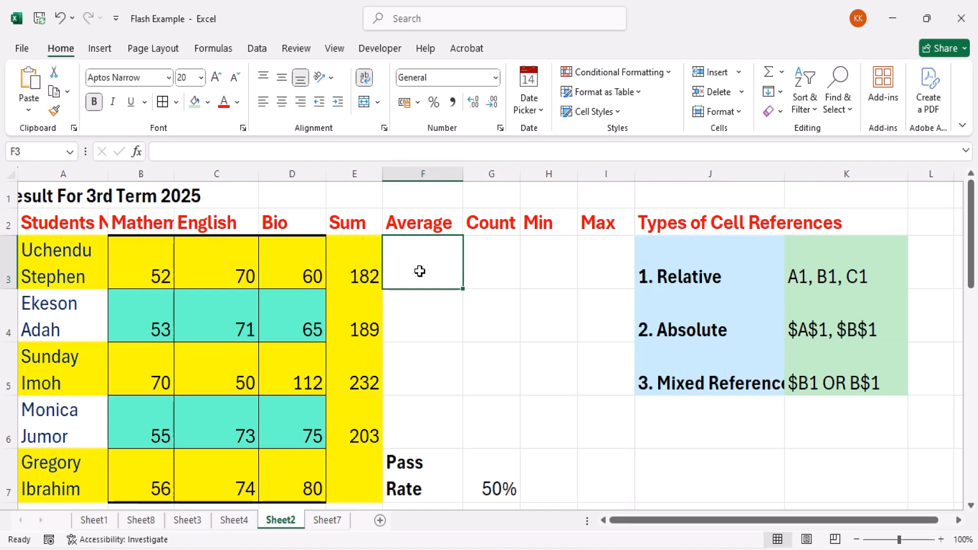
type("=")
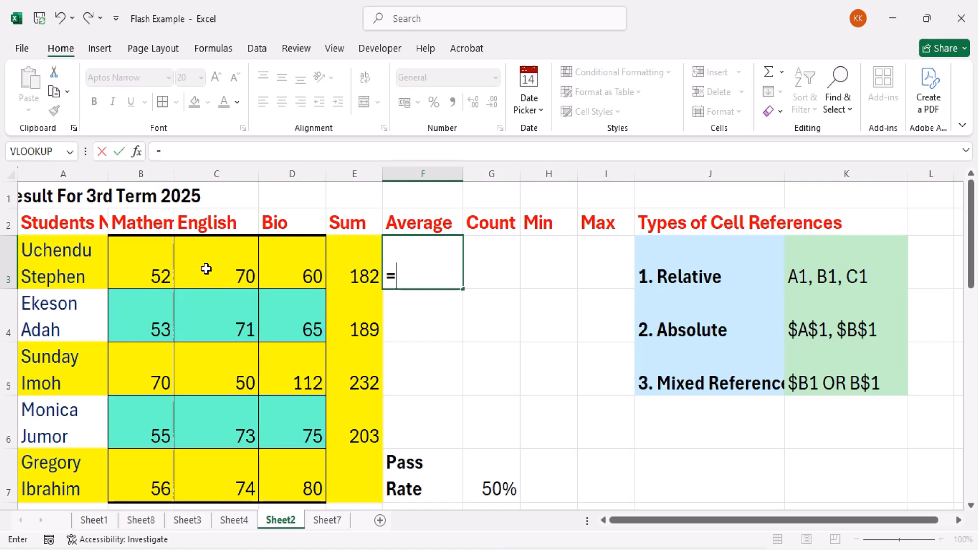
left_click(149, 272)
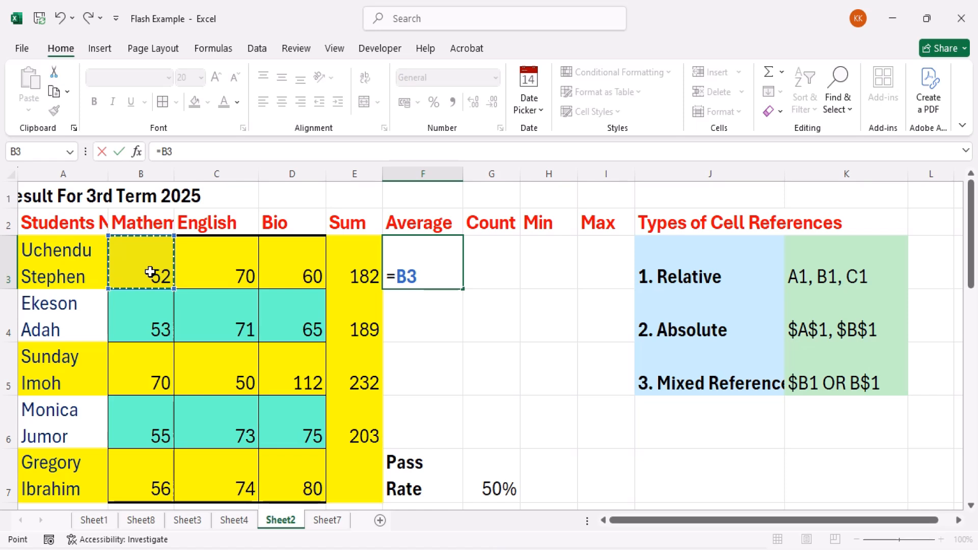
type("+")
left_click(203, 278)
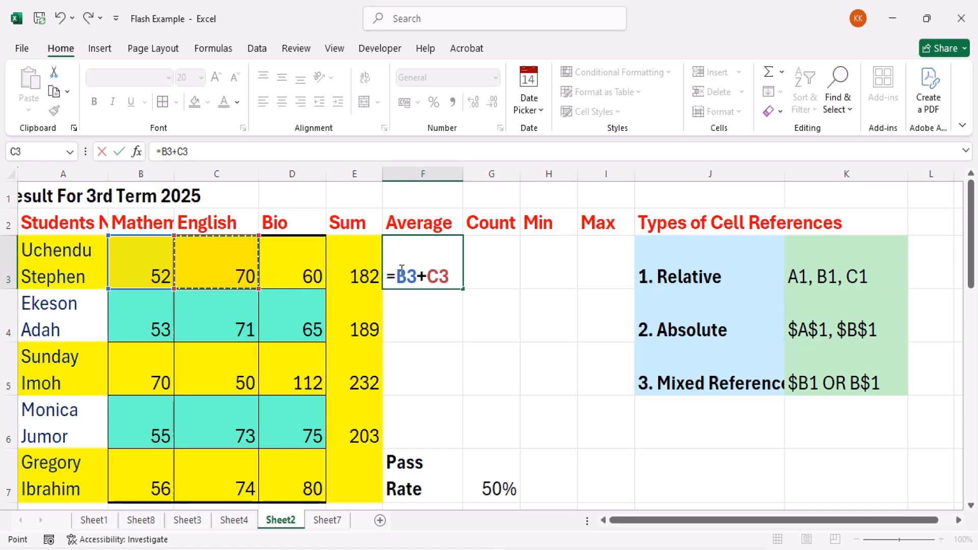
Step: Lock only the row of the English score reference so that F3 contains =B3+C$3, and commit the formula
left_click(440, 275)
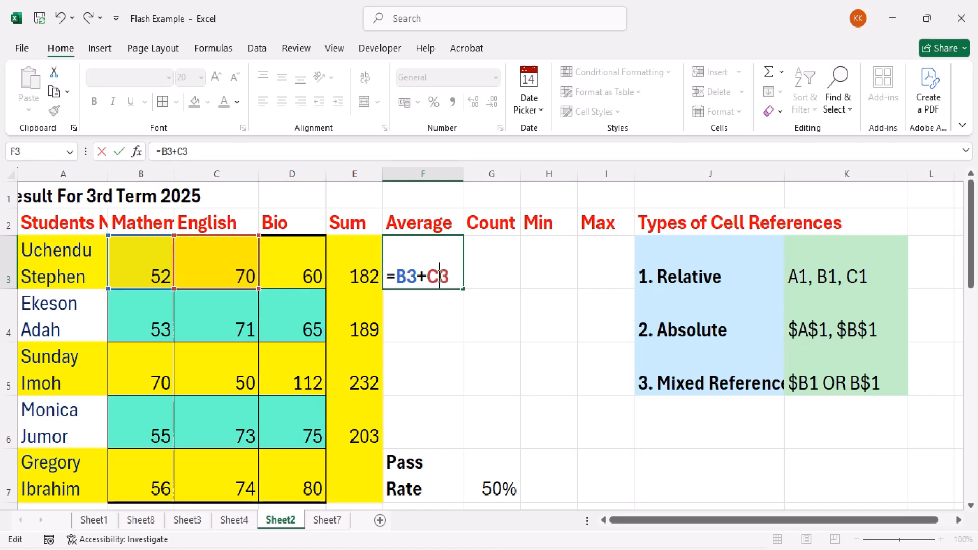
key("F4")
key("F4")
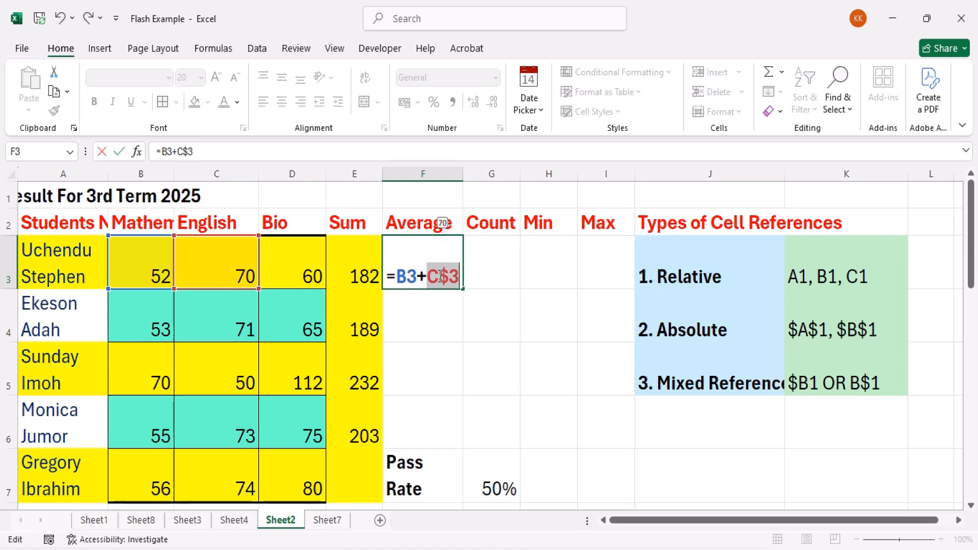
left_click(456, 284)
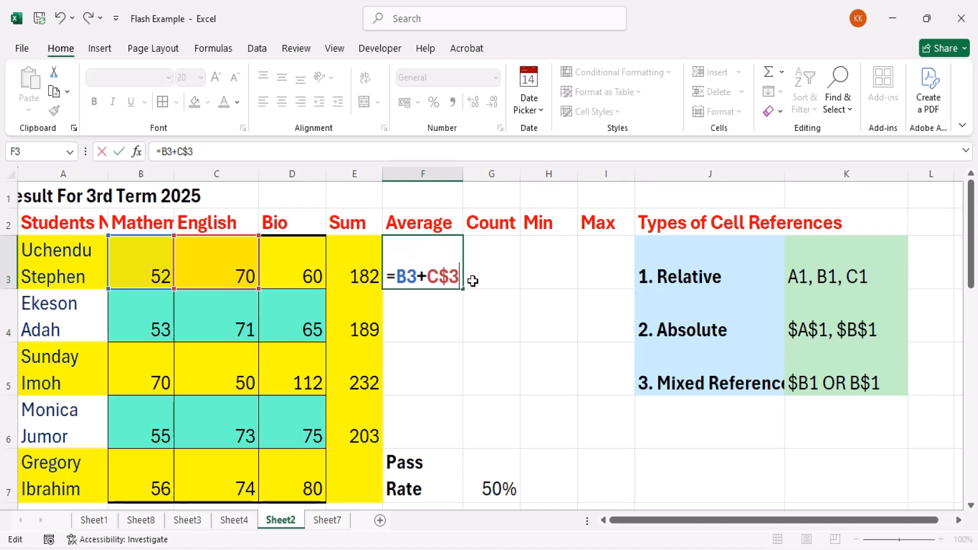
key("Return")
Step: Try filling the F3 mixed-reference formula across to H3 and down to F5, and undo both fills
left_click(443, 275)
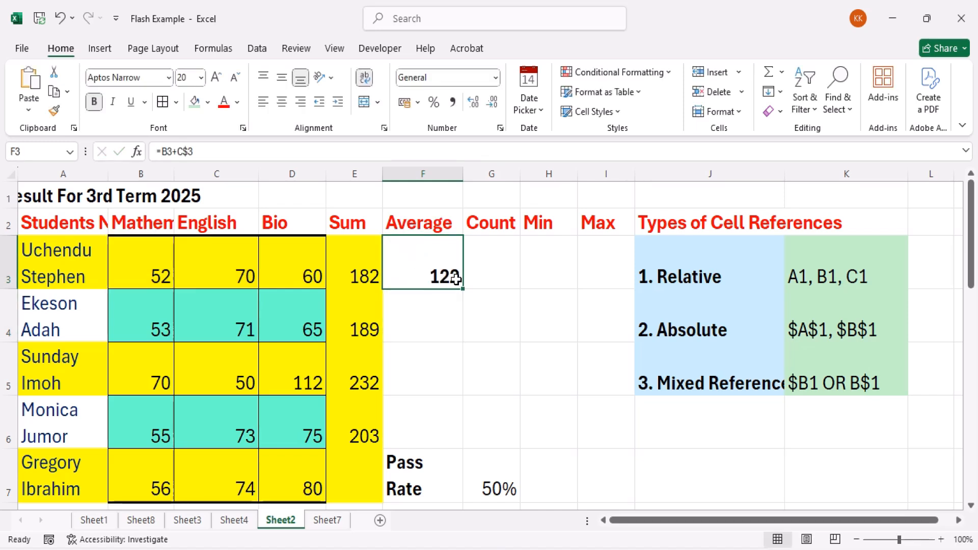
left_click_drag(463, 289, 563, 286)
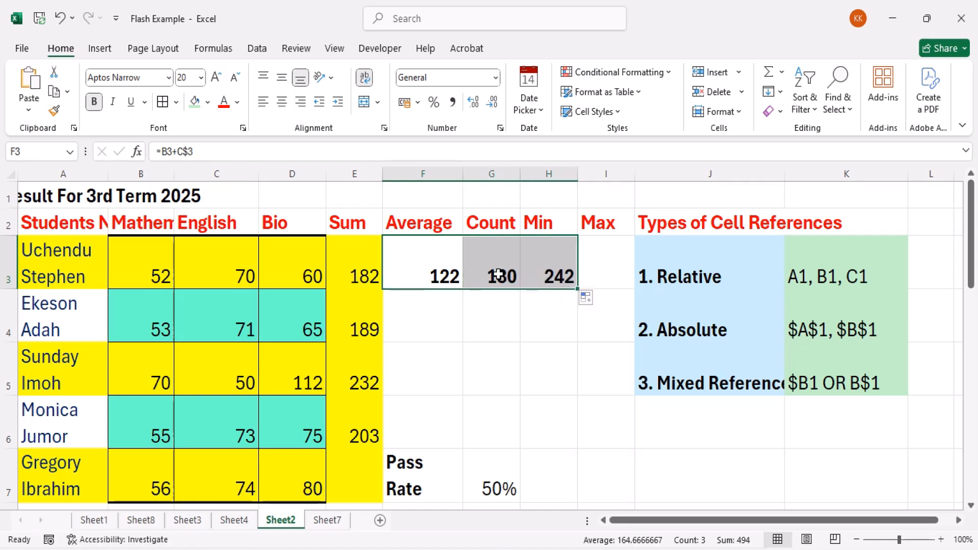
left_click(449, 281)
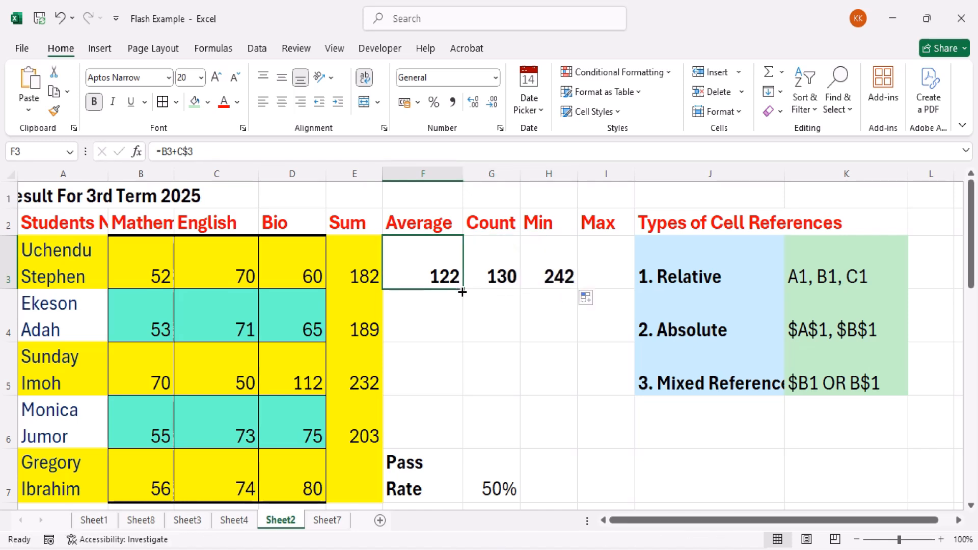
left_click_drag(462, 291, 464, 378)
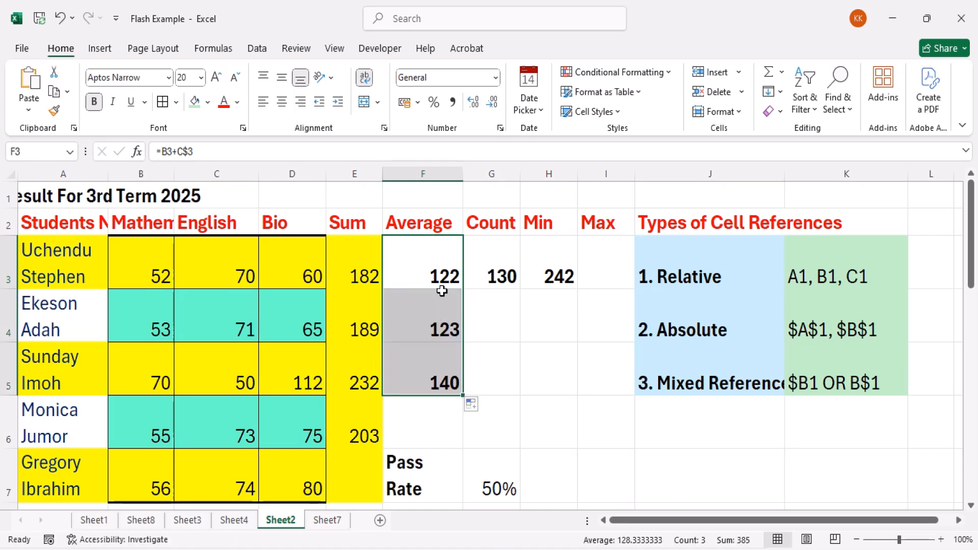
left_click(435, 276)
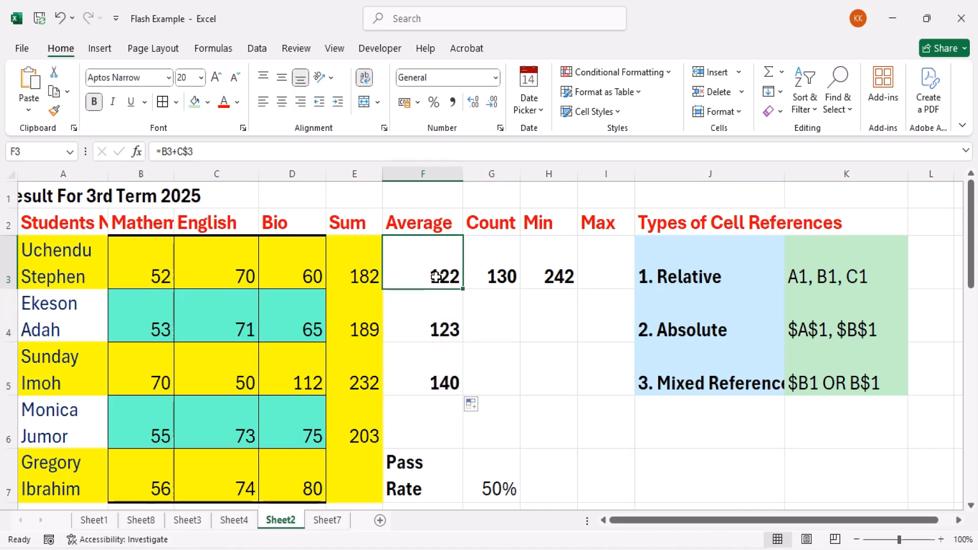
key("ctrl+z")
key("ctrl+z")
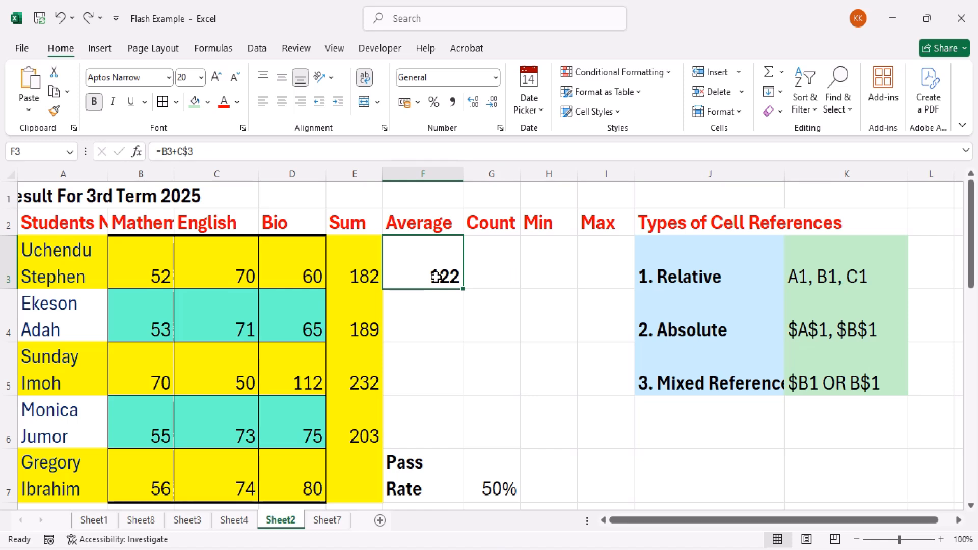
Step: Fill the F3 formula across to I3, and extend the filled row down through row 5
double_click(448, 283)
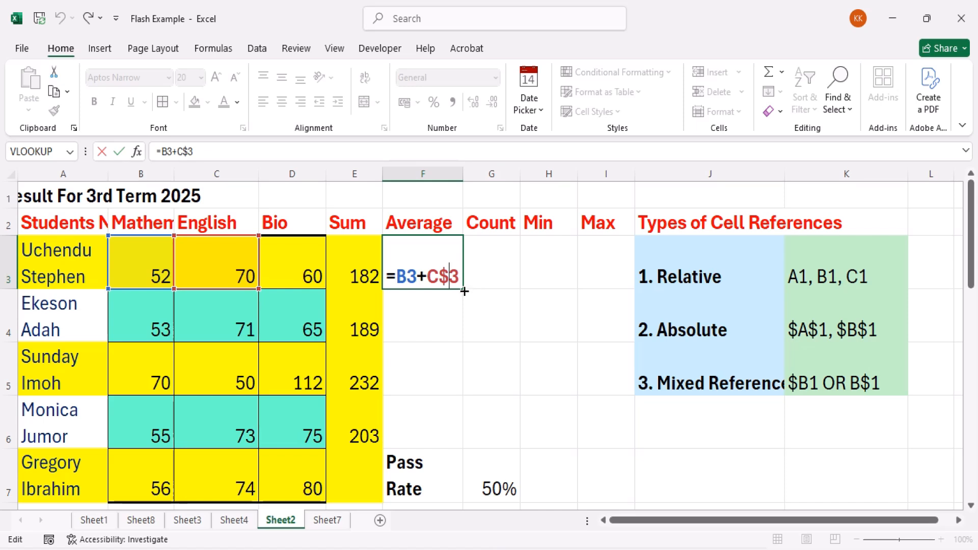
left_click_drag(464, 291, 610, 359)
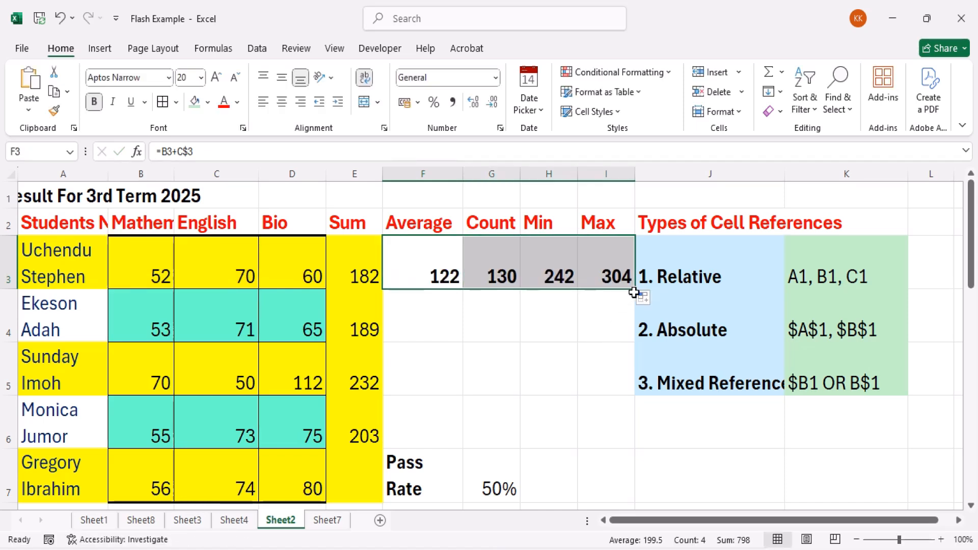
left_click_drag(636, 290, 636, 384)
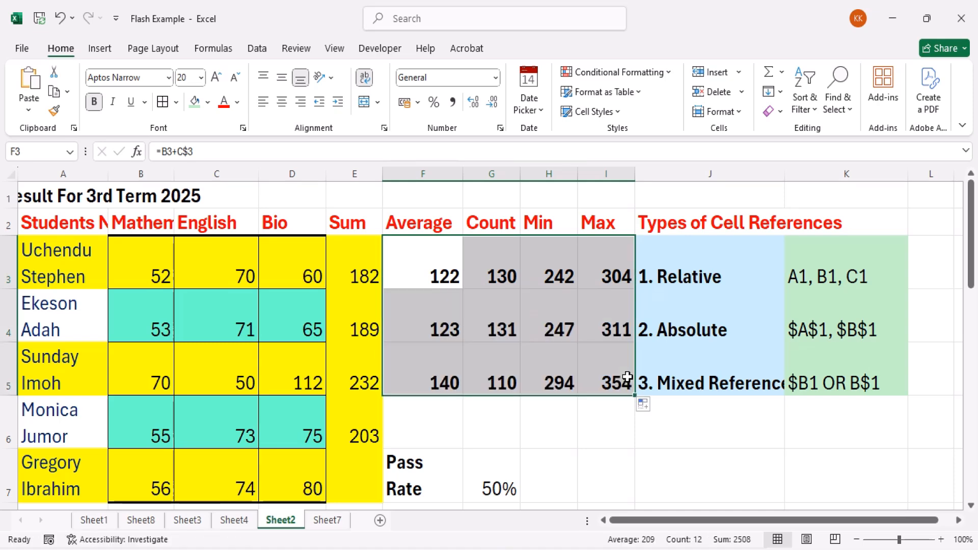
left_click(503, 351)
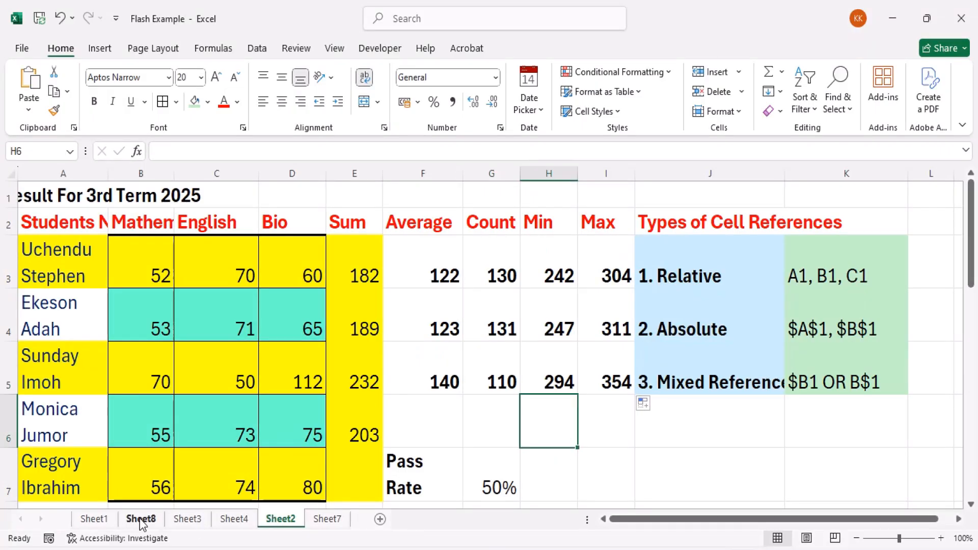
Step: Clear the first commission in C2 on Sheet8, and undo that deletion together with the formula fills on Sheet2
left_click(142, 520)
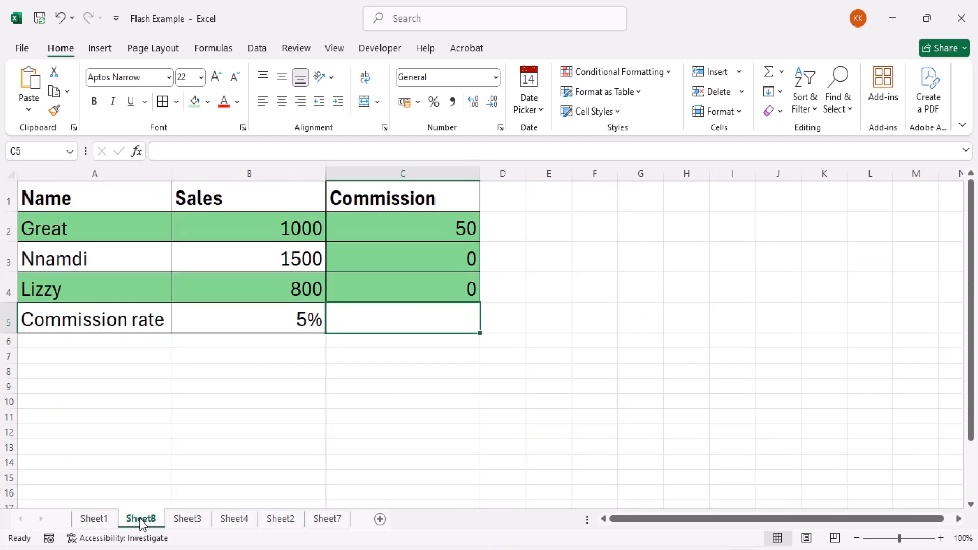
left_click(412, 223)
key("Delete")
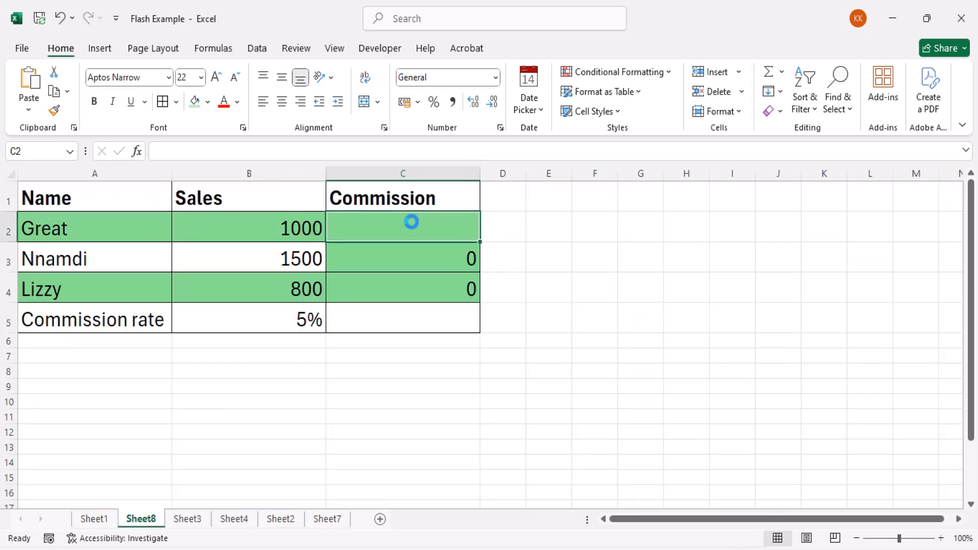
key("ctrl+z")
key("ctrl+Page_Down")
key("ctrl+Page_Down")
key("ctrl+Page_Down")
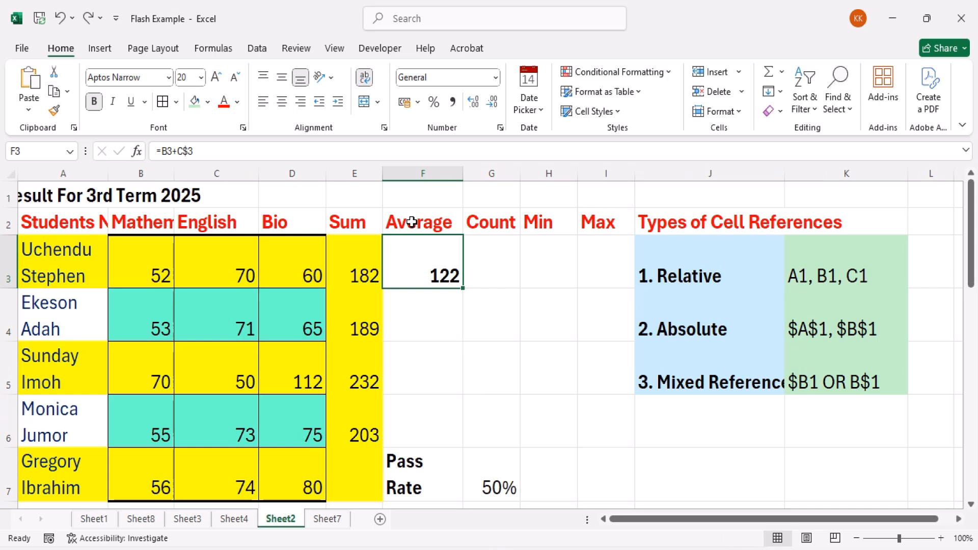
Step: Clear the three commission formulas in C2 to C4 on Sheet8
left_click(141, 518)
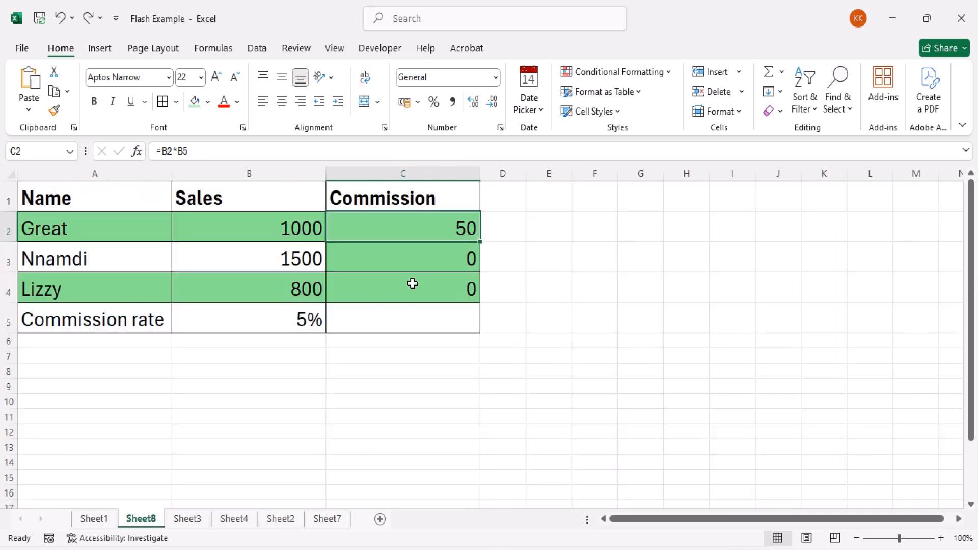
key("Delete")
left_click(438, 245)
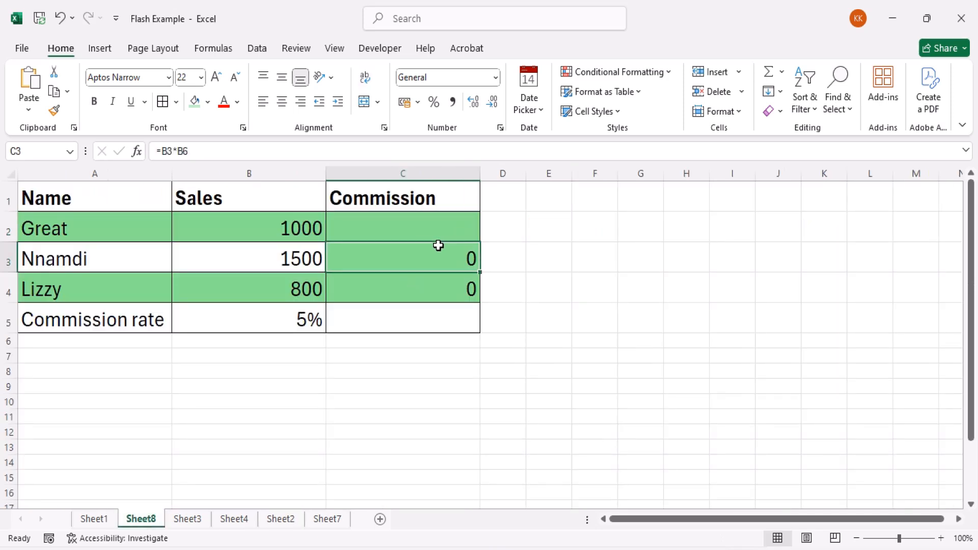
key("Delete")
key("Down")
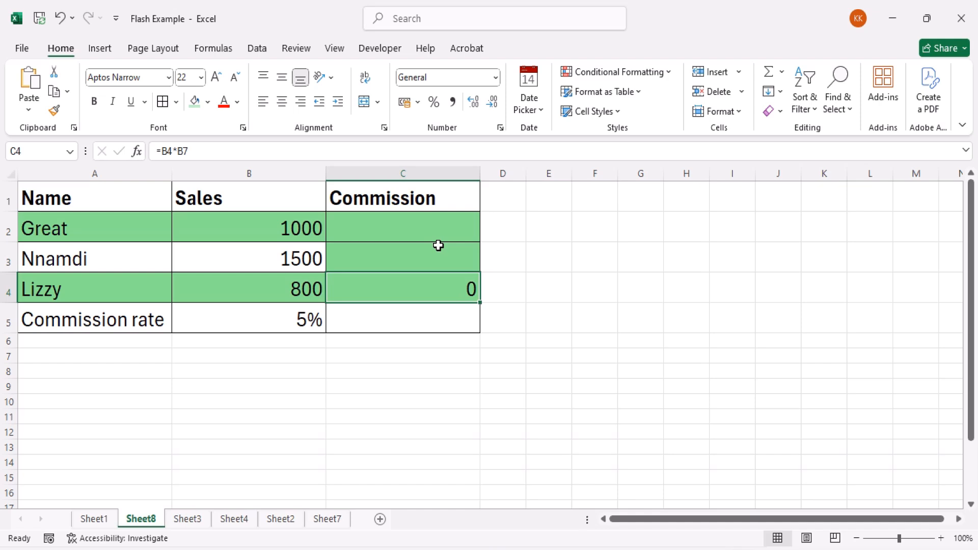
key("Delete")
left_click(424, 312)
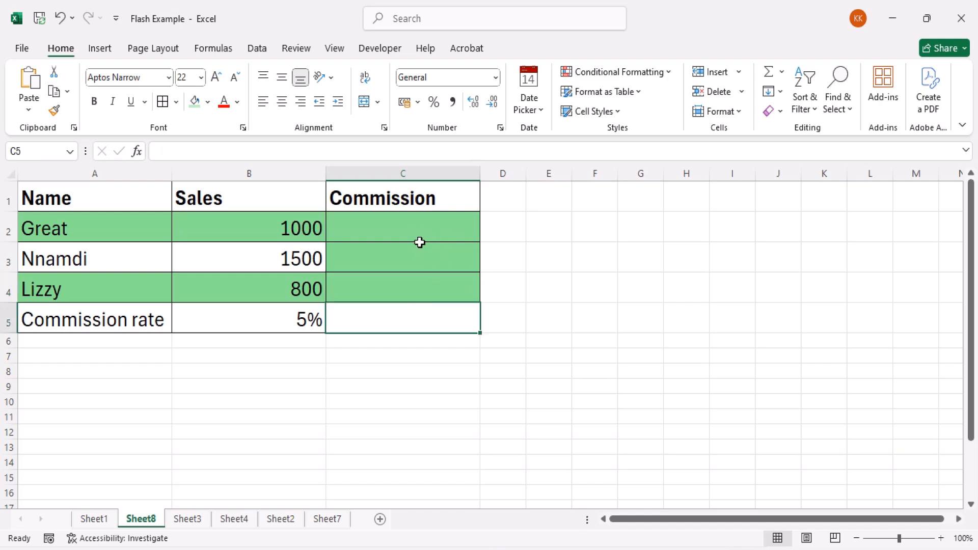
Step: Build a formula in C2 that multiplies the sales in B2 by the commission rate in B5
left_click(418, 227)
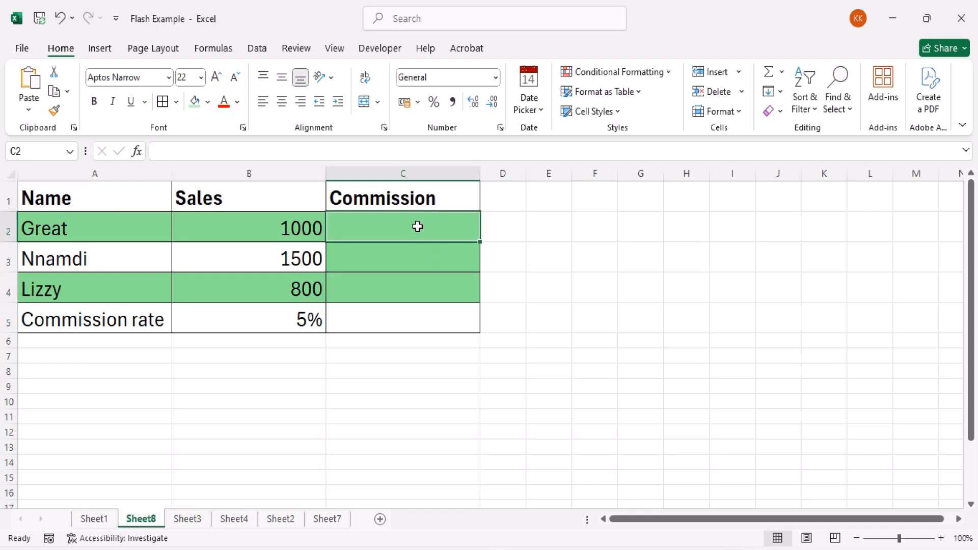
type("=")
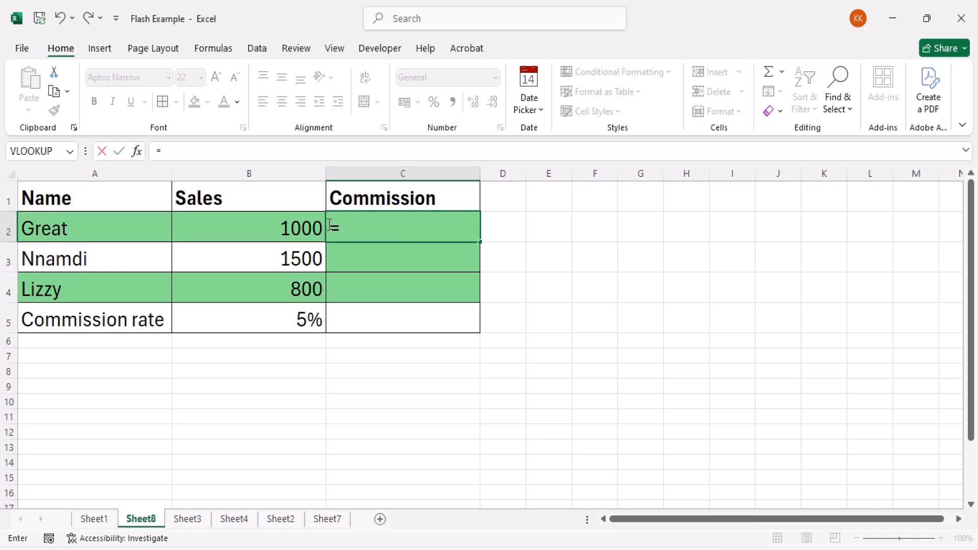
left_click(304, 229)
type("*")
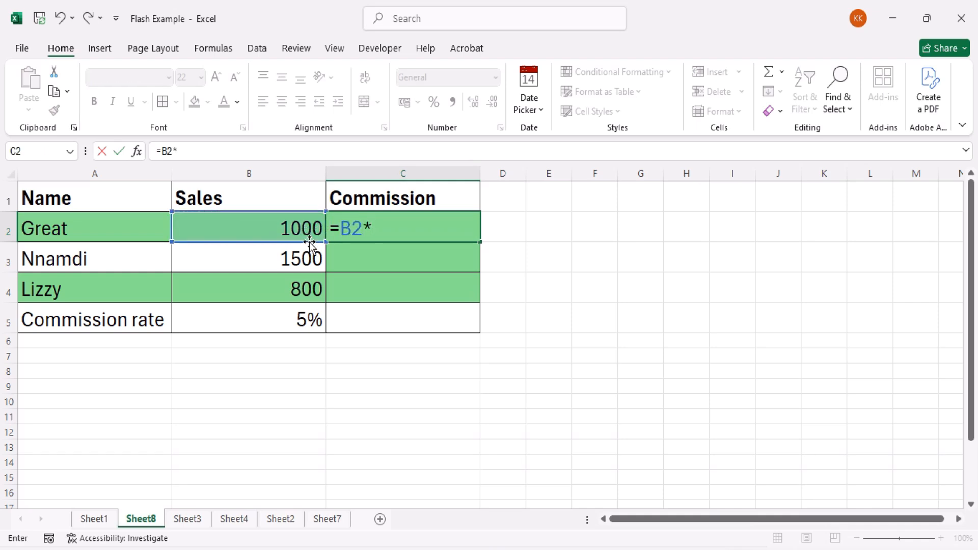
left_click(299, 320)
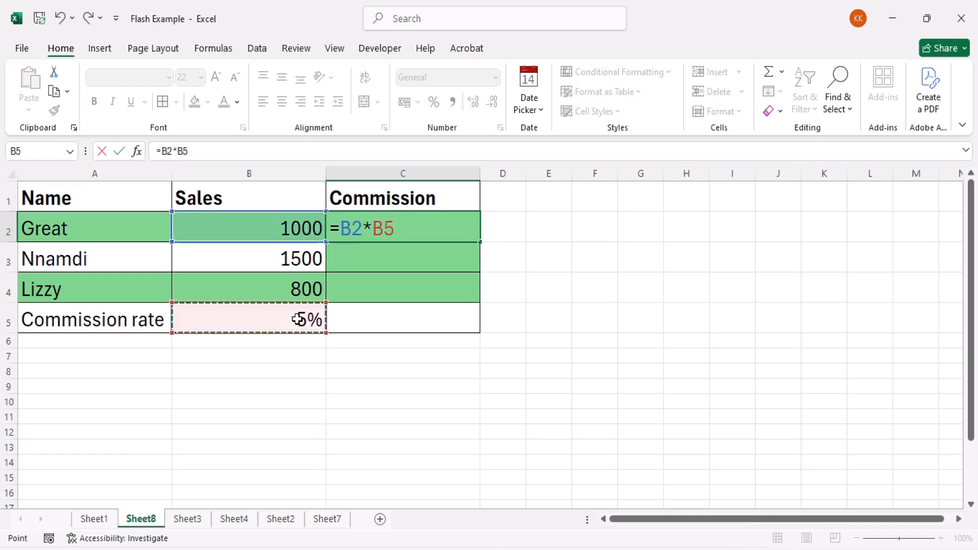
Step: Make the commission rate reference absolute so that C2 contains =B2*$B$5, and fill the formula down to C4
left_click(403, 228)
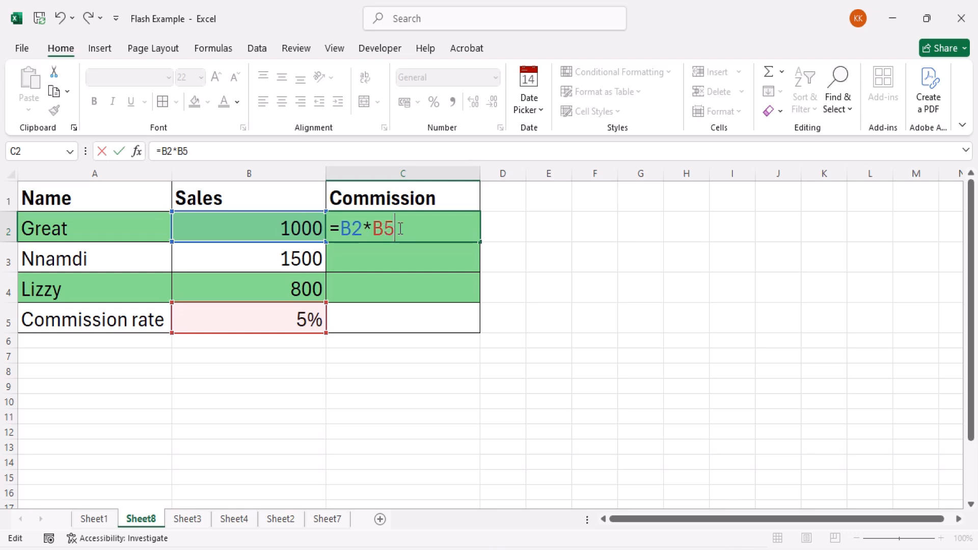
double_click(386, 230)
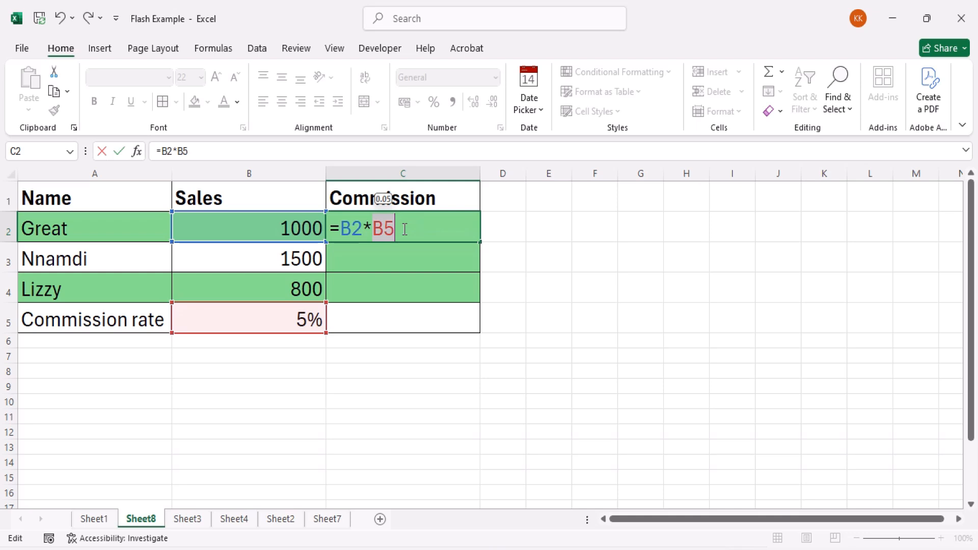
key("F4")
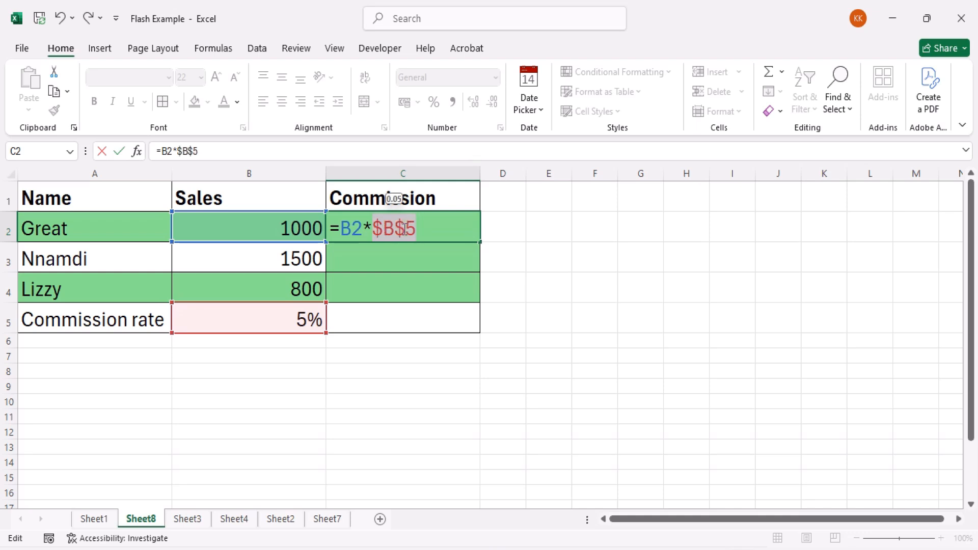
left_click(441, 230)
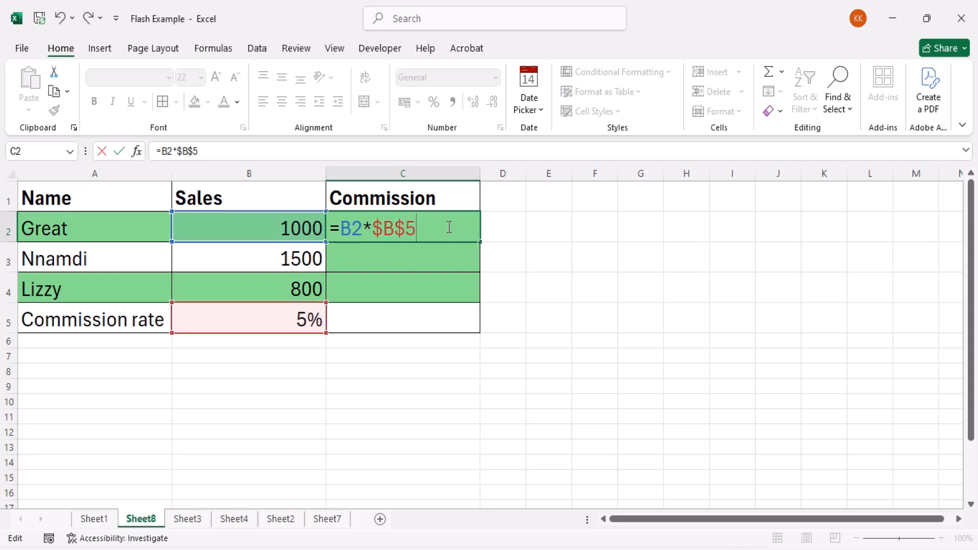
key("ctrl+Return")
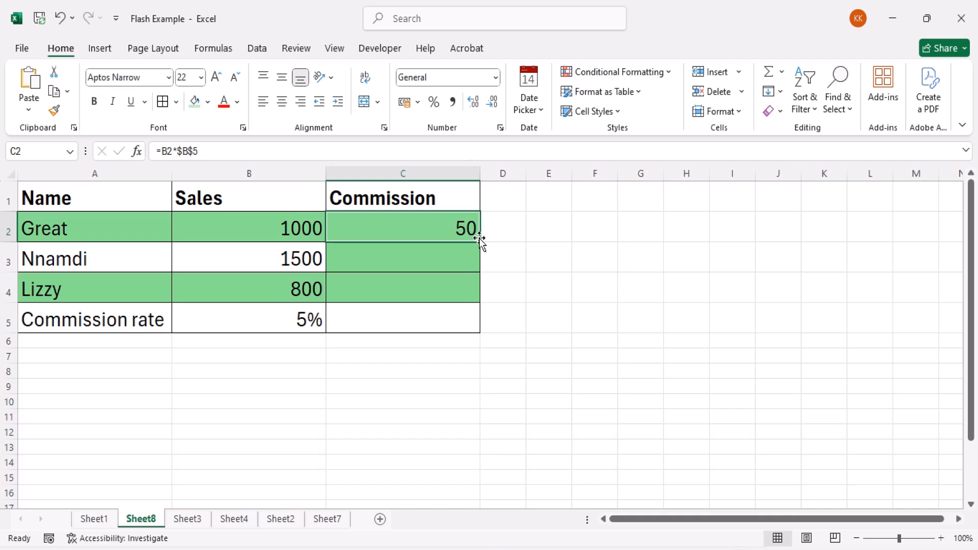
left_click_drag(482, 242, 483, 297)
Step: Check the relative sales reference and the locked rate reference in the commission formulas of C2, C3 and C4
left_click(453, 291)
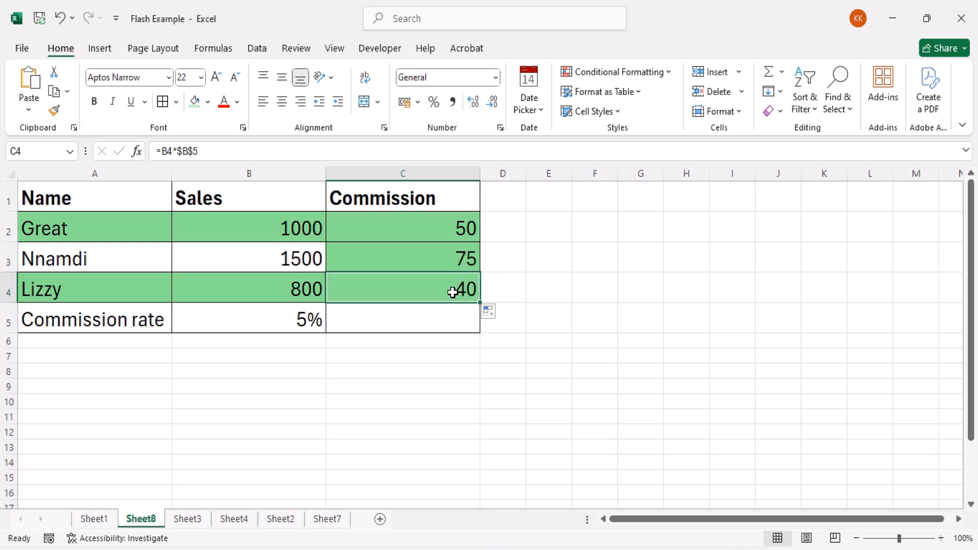
left_click(443, 257)
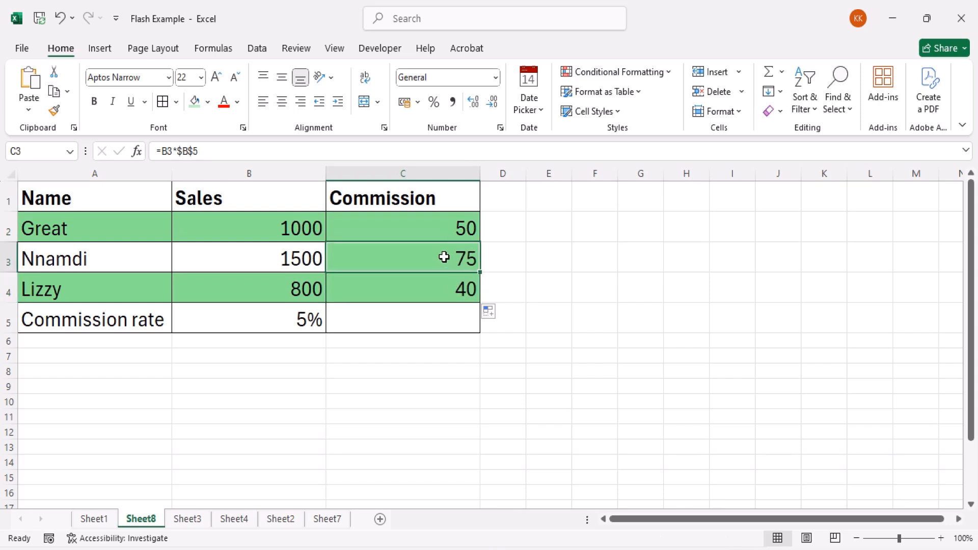
double_click(444, 257)
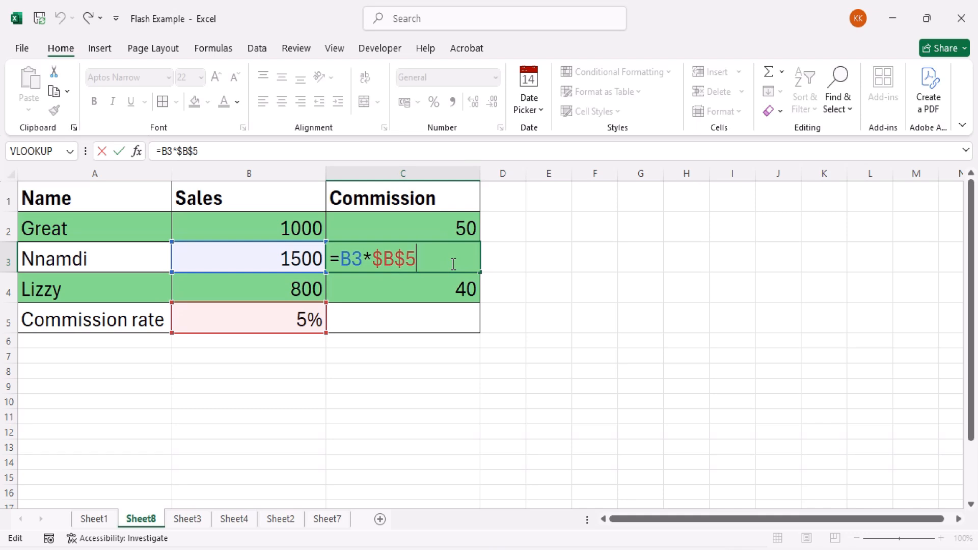
key("Return")
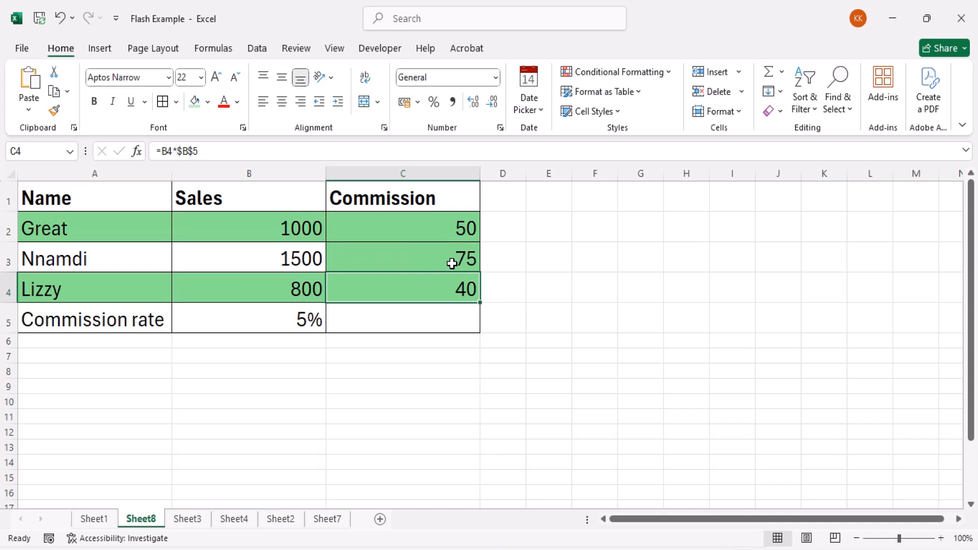
double_click(443, 289)
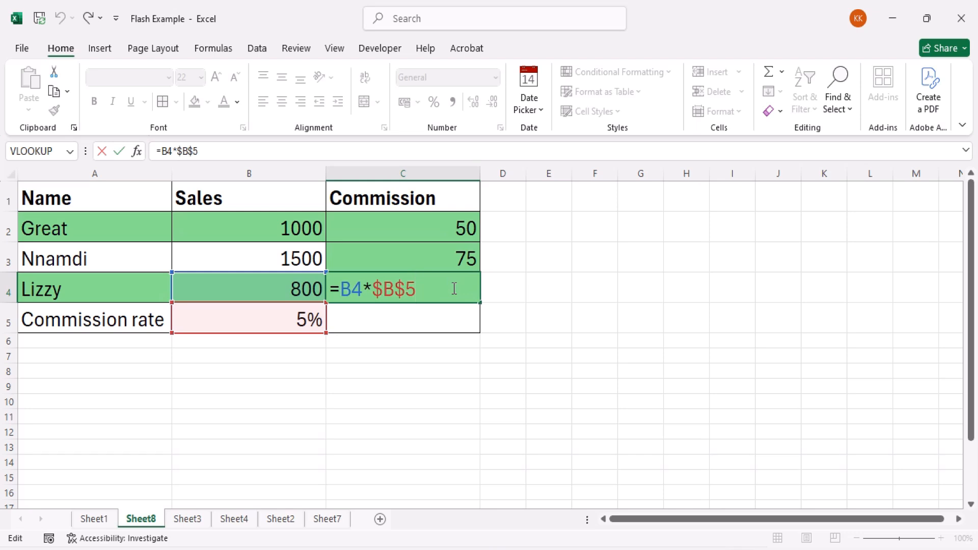
key("Return")
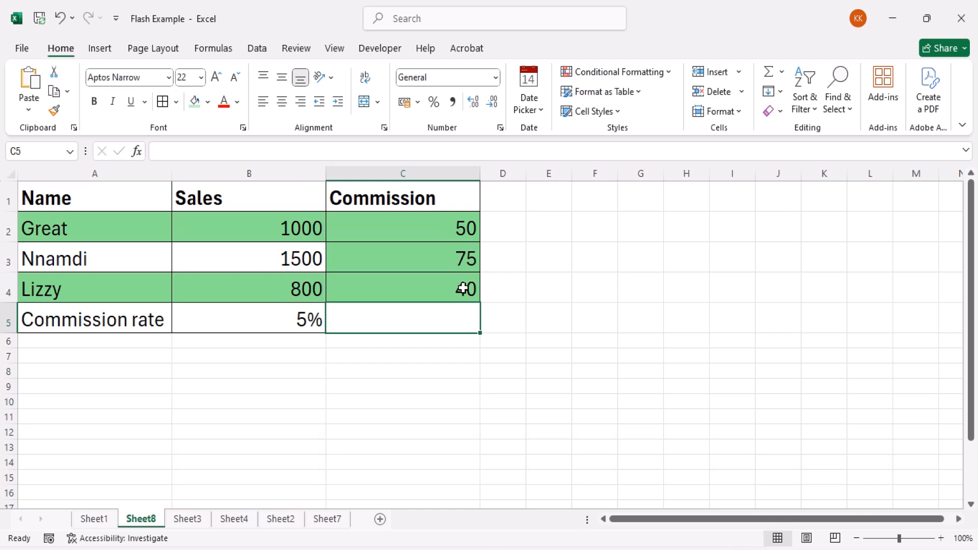
double_click(436, 232)
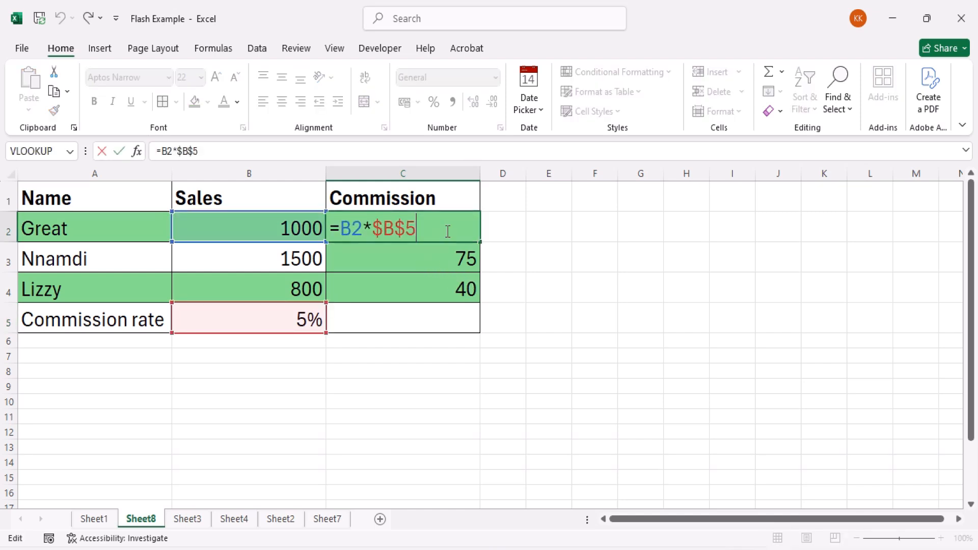
left_click(315, 319)
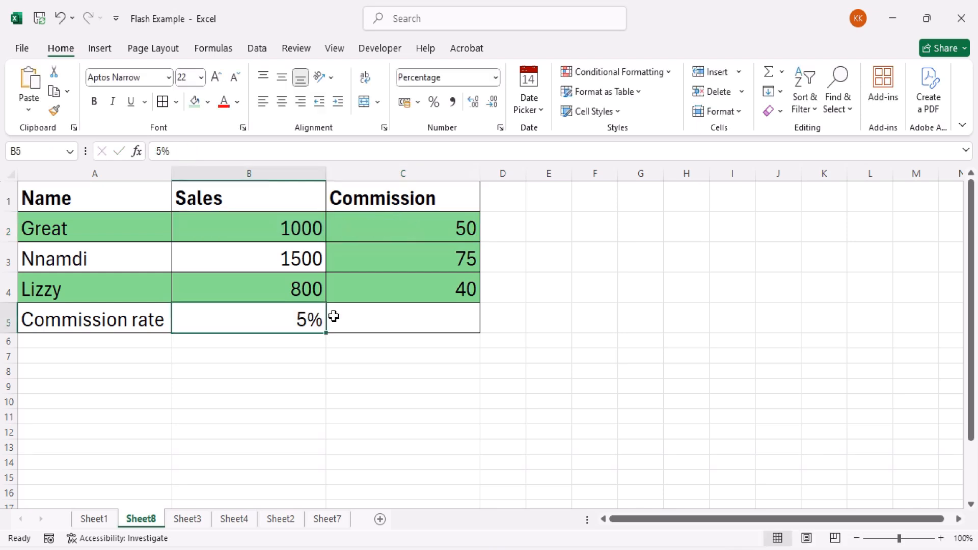
Step: Enter the text "Resolved" in C7 below the commission table
left_click(369, 323)
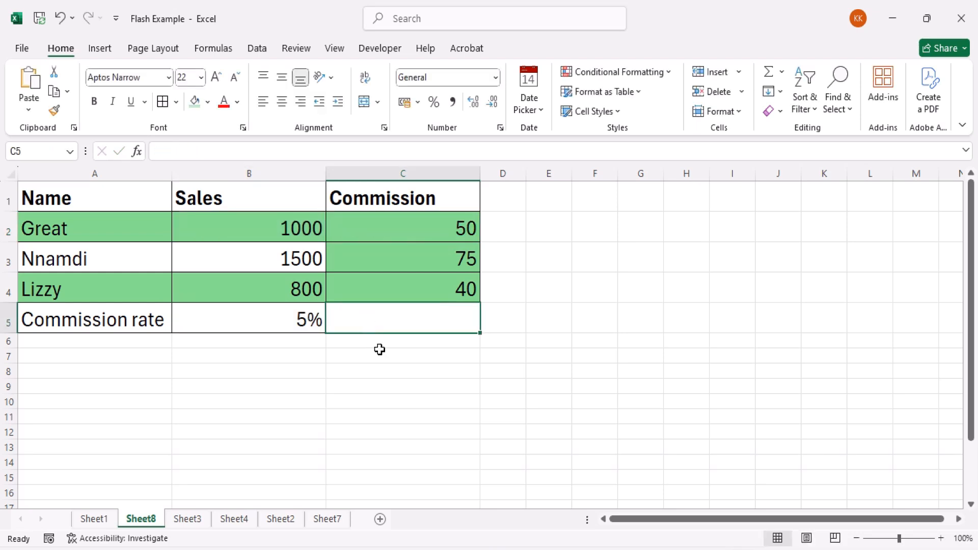
left_click(442, 355)
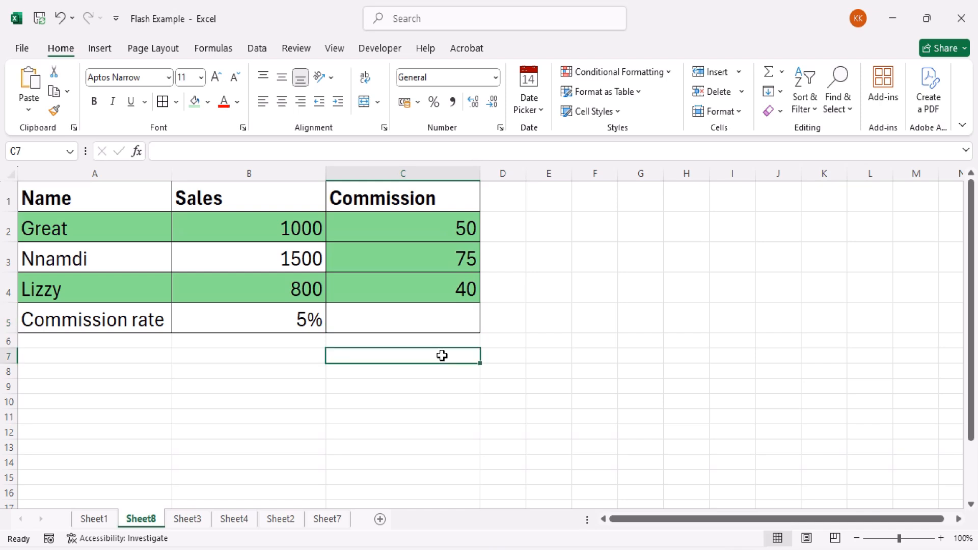
type("Resolved")
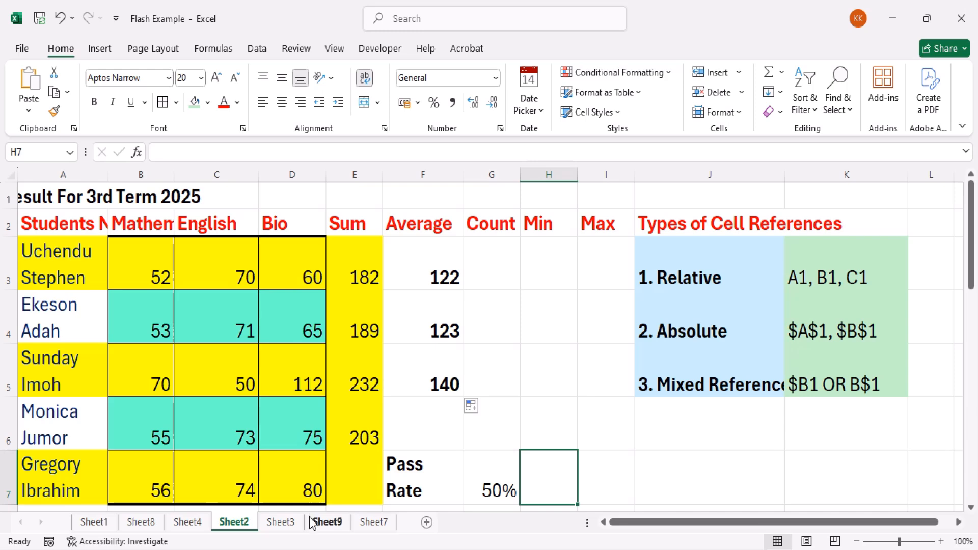
Step: Review the notes on Sheet9 about when to use relative and when to use absolute cell references
left_click(327, 522)
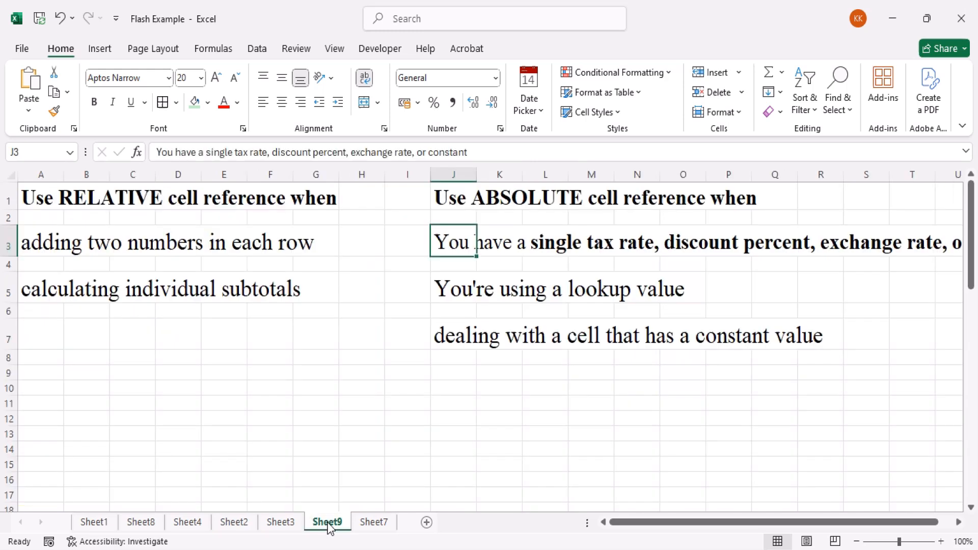
left_click(44, 200)
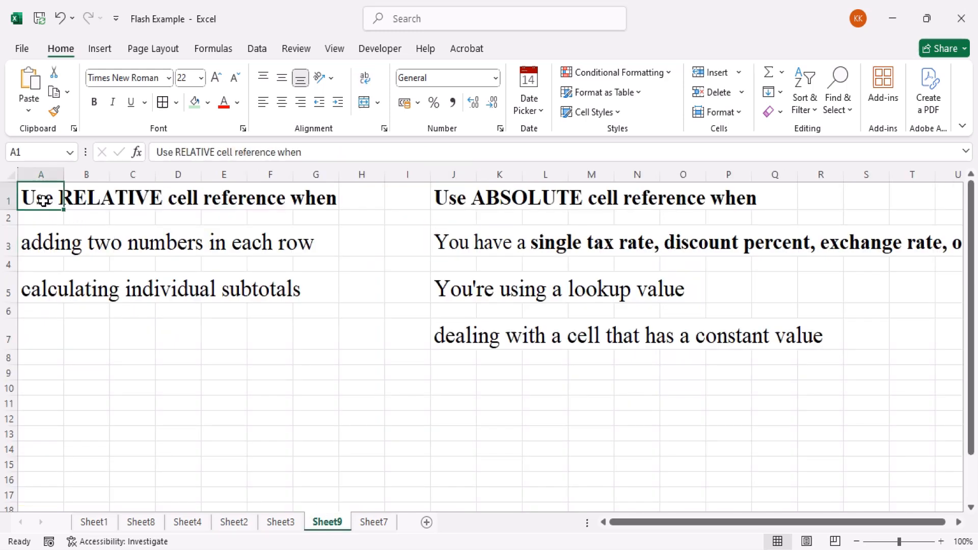
left_click(440, 204)
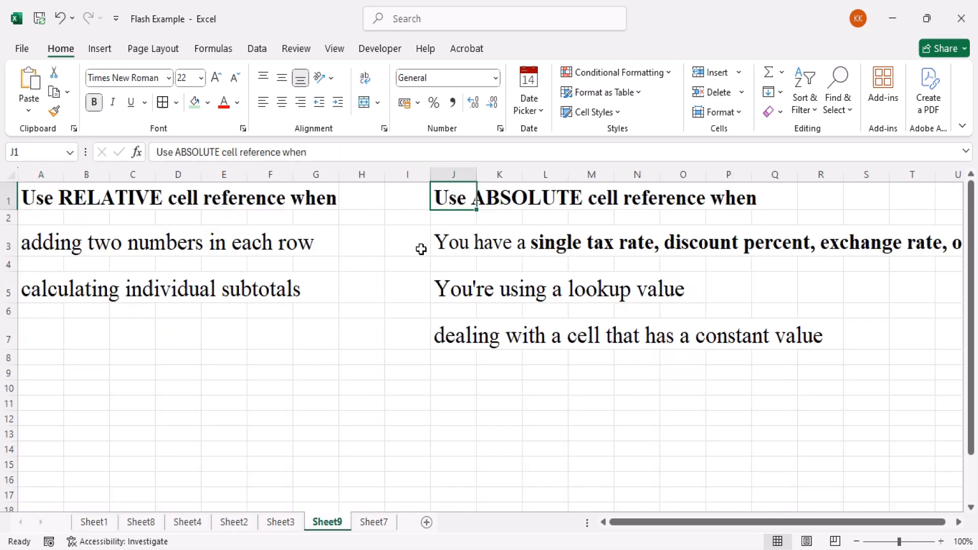
left_click(68, 249)
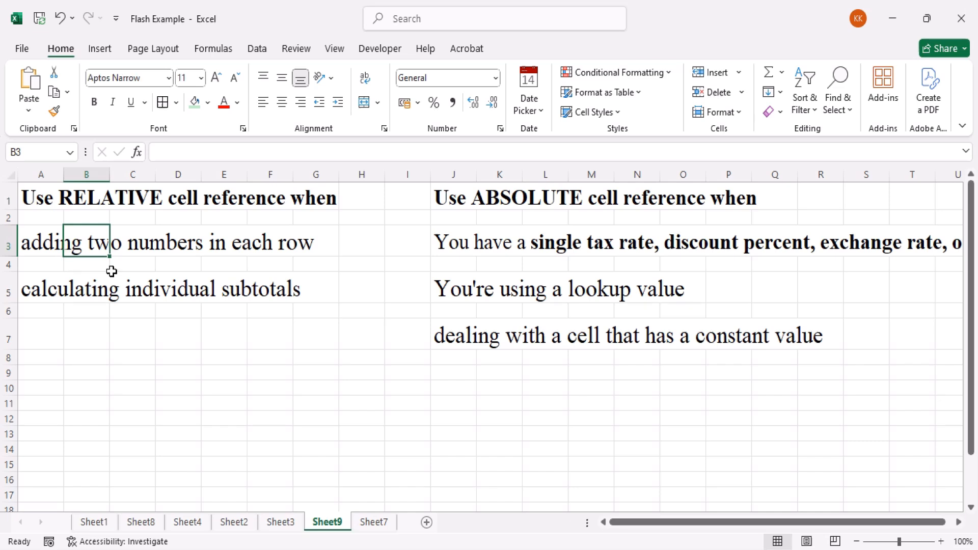
left_click(41, 244)
left_click(49, 295)
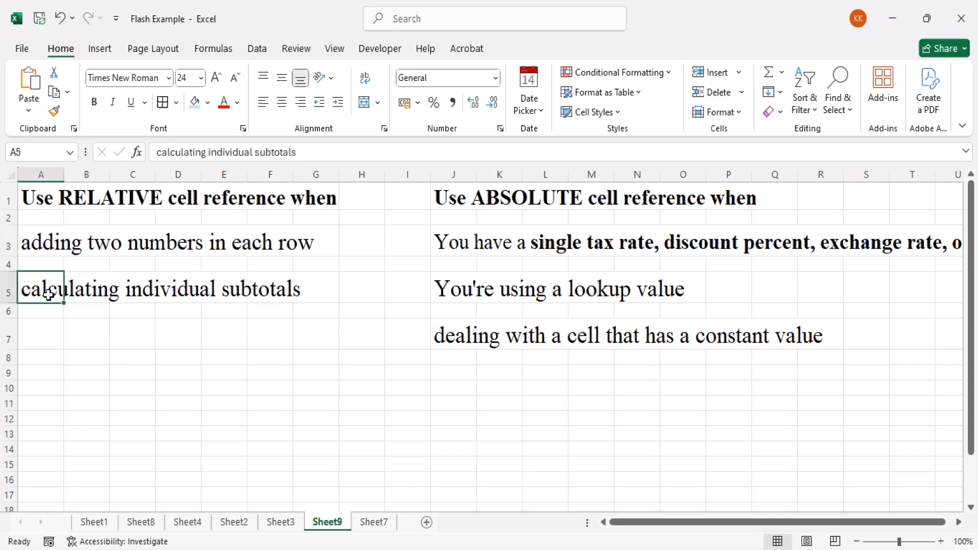
Step: Fill the AVERAGE formula in I2 on Sheet7 down the Average column through I6
left_click(374, 523)
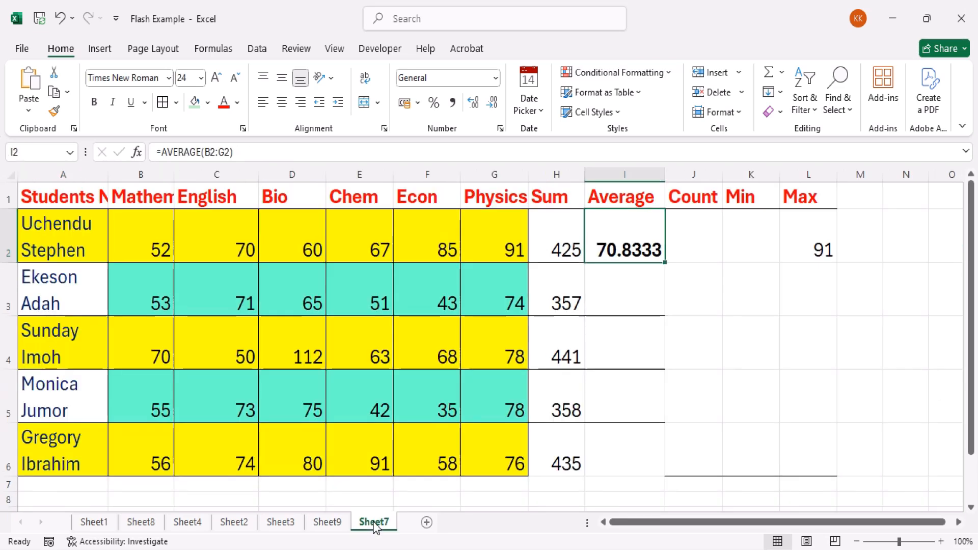
double_click(624, 244)
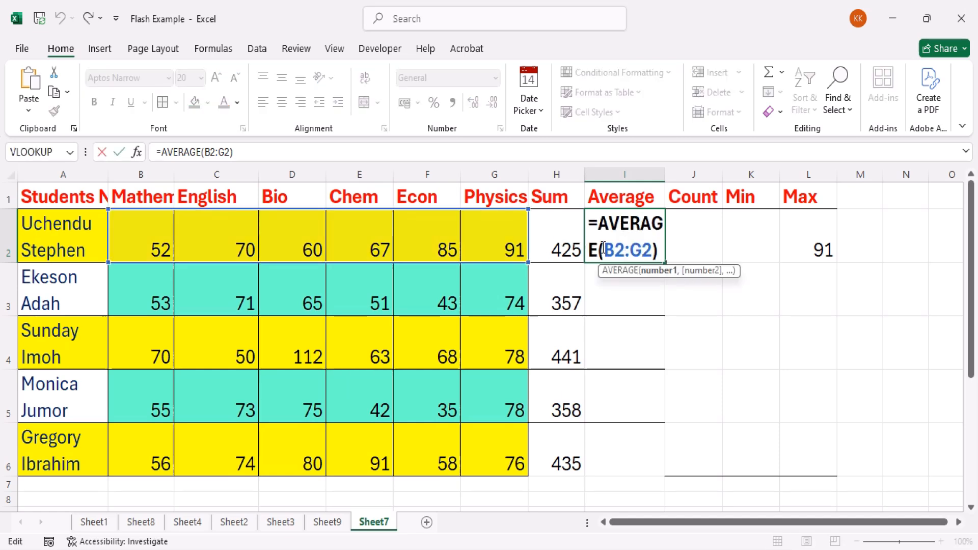
key("Return")
left_click(650, 247)
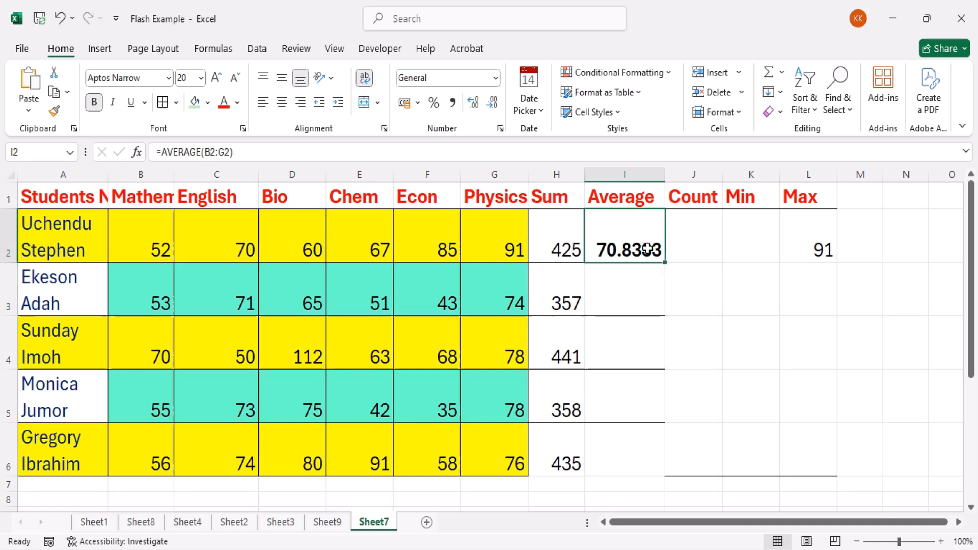
left_click_drag(662, 264, 663, 466)
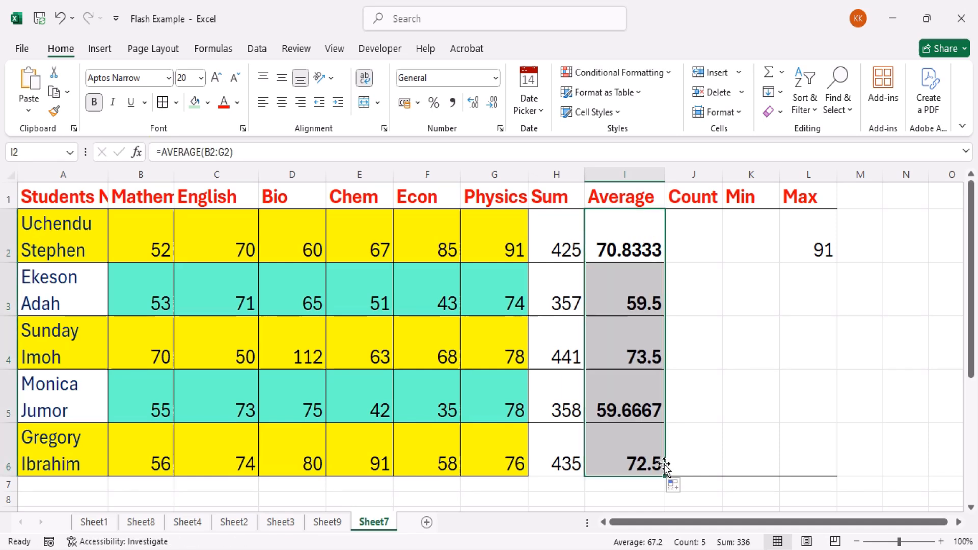
left_click(570, 246)
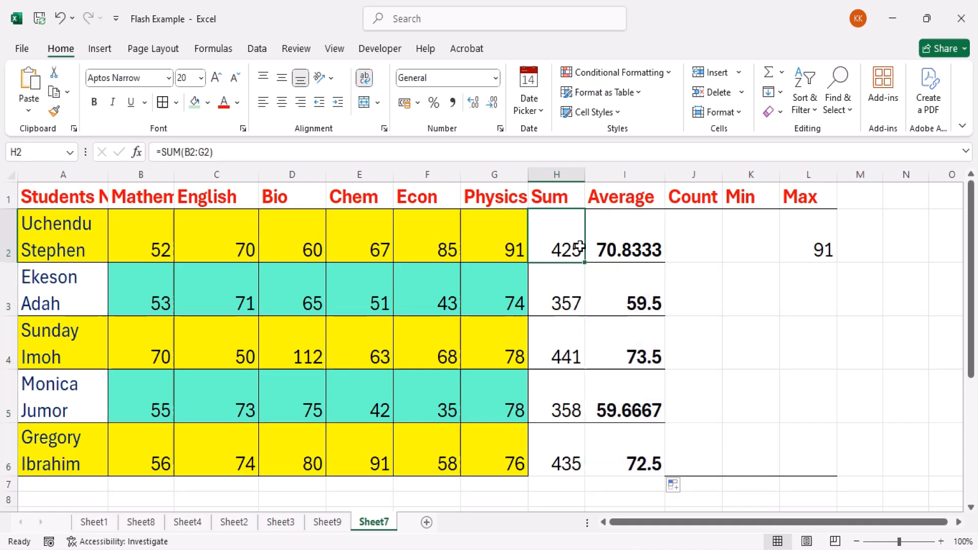
left_click(682, 243)
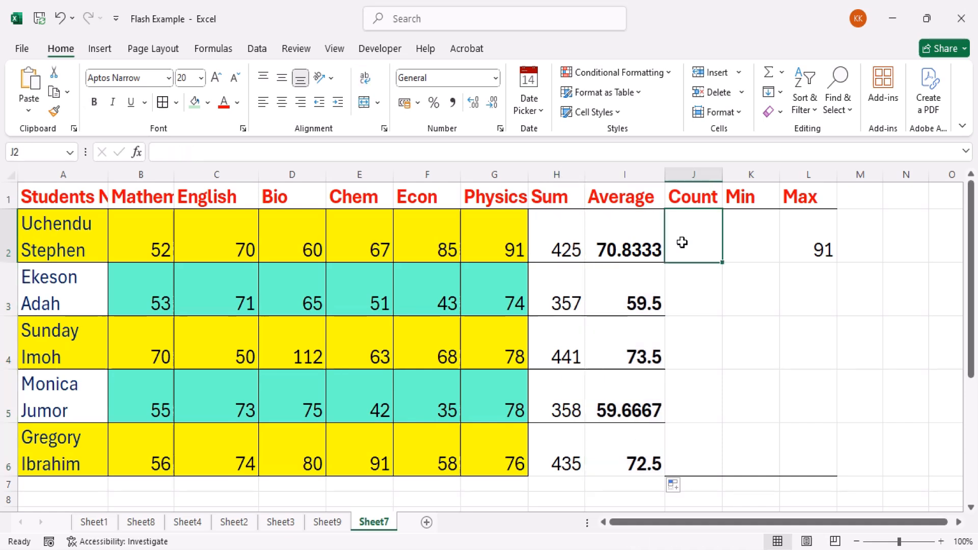
Step: Enter a MIN formula in K2 on Sheet7 covering the first student's row from B2 through I2
left_click(614, 298)
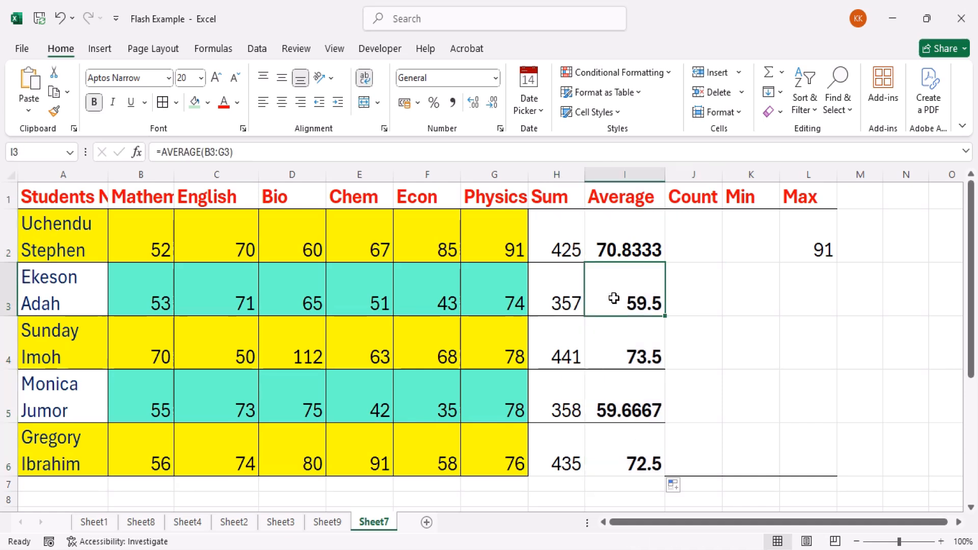
left_click(733, 241)
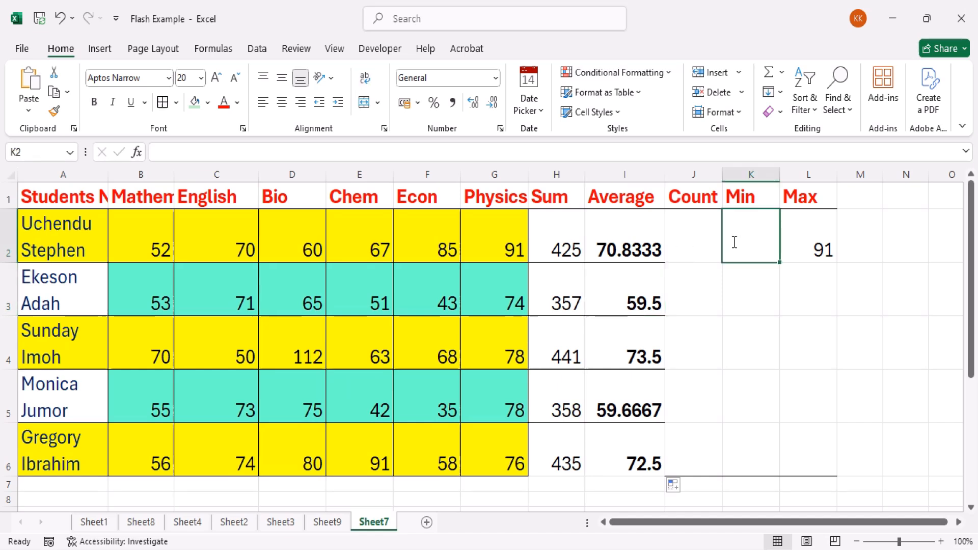
type("=min")
key("Tab")
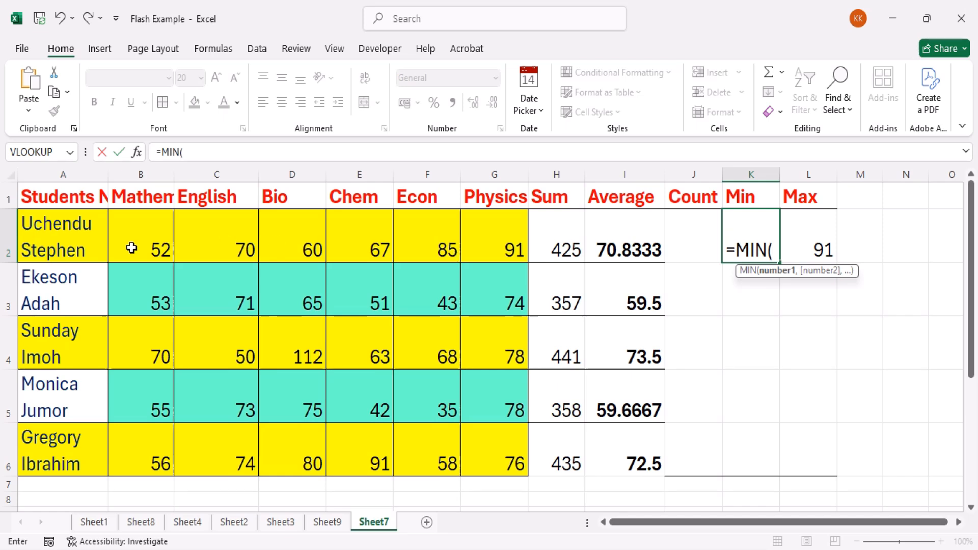
left_click_drag(131, 247, 663, 254)
type(")")
key("Return")
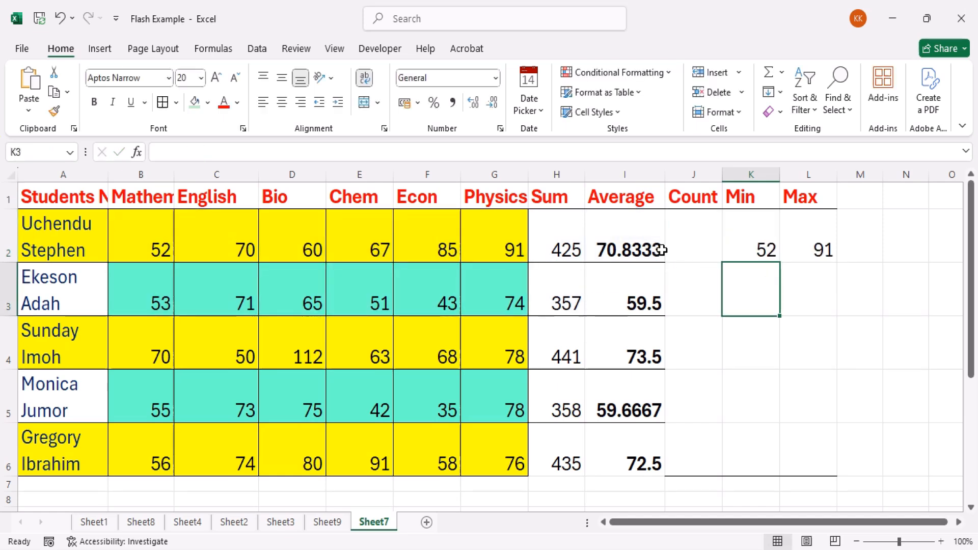
Step: Fill the formula =B3+$C$3 from F3 on Sheet2 down the Average column through F6
left_click(298, 525)
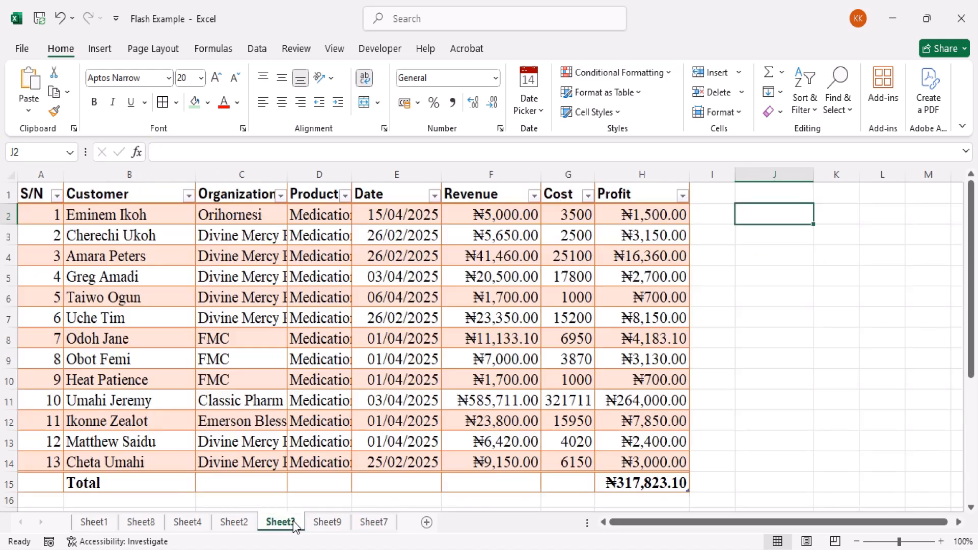
left_click(331, 522)
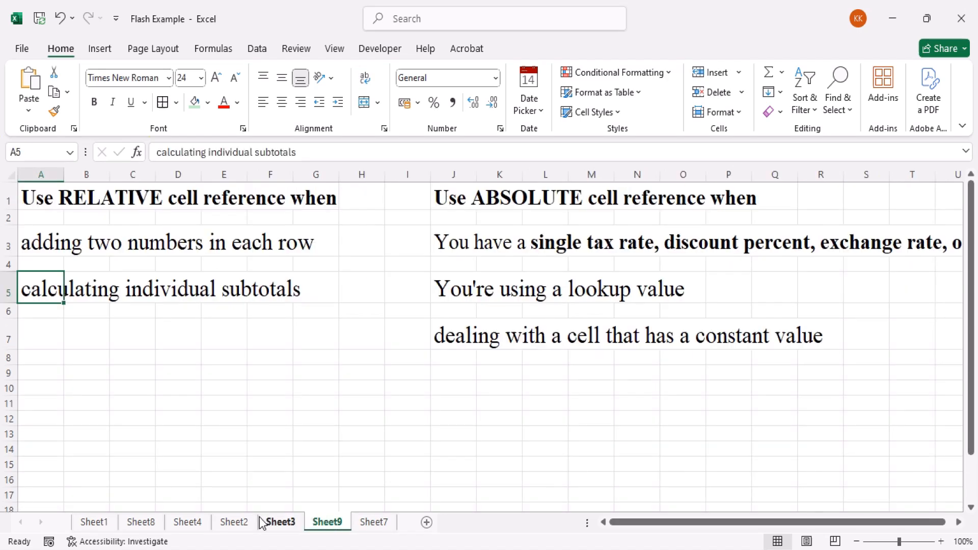
left_click(241, 523)
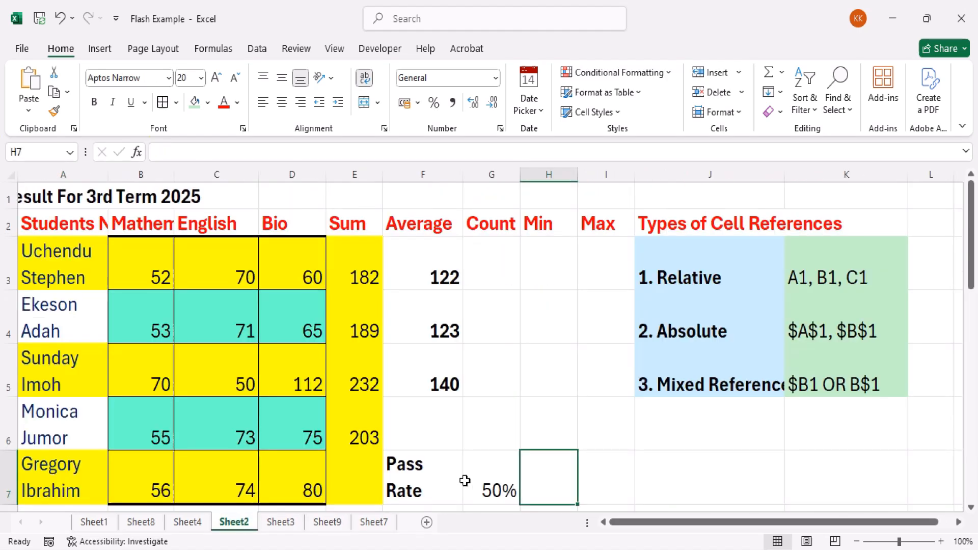
left_click(432, 286)
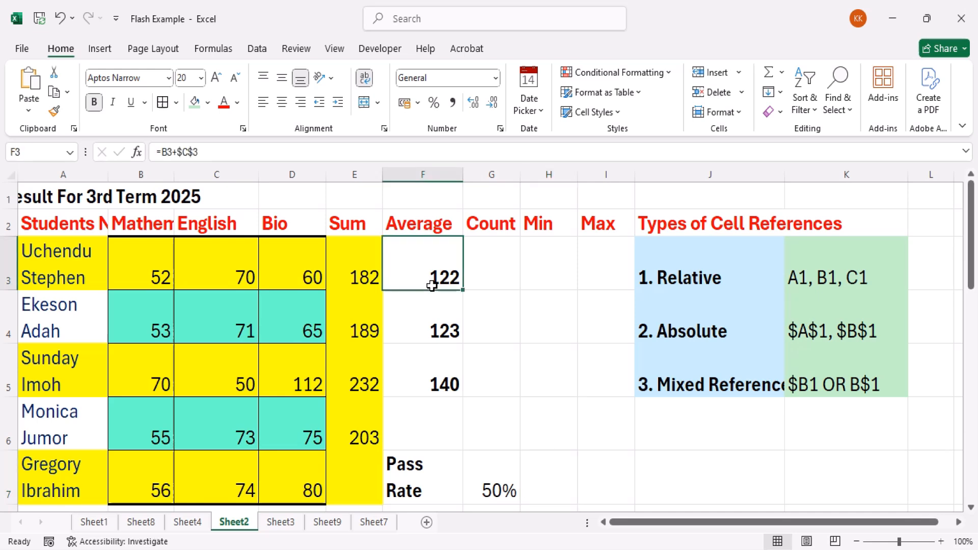
double_click(432, 285)
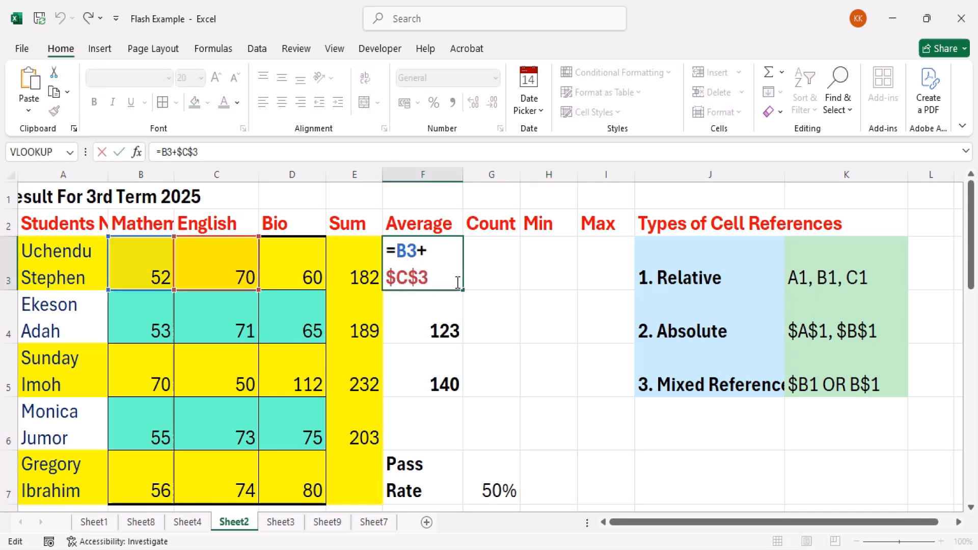
left_click_drag(463, 290, 471, 462)
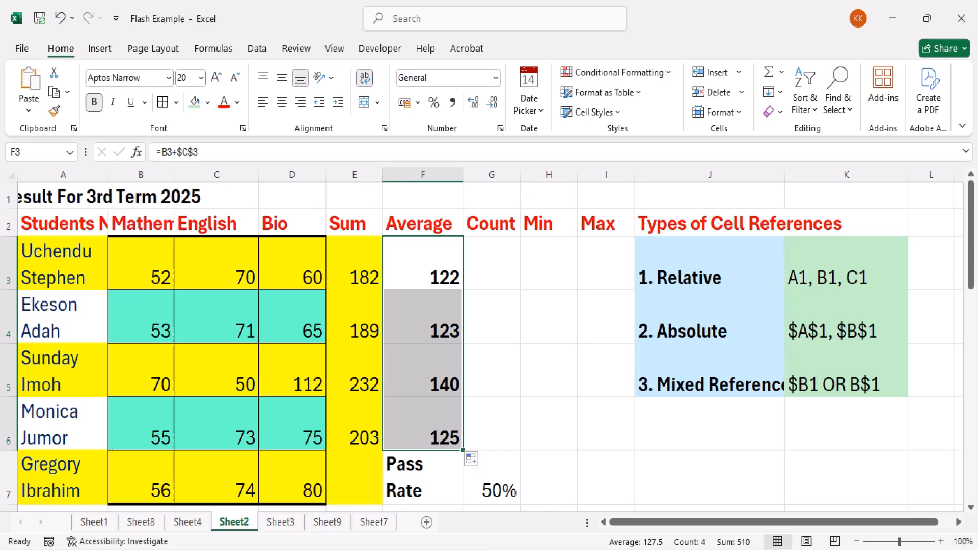
left_click(281, 522)
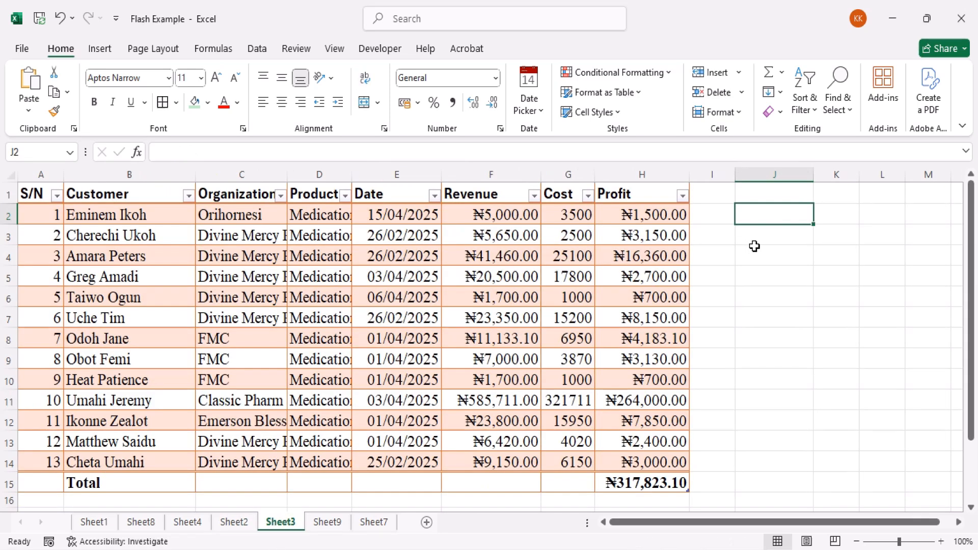
type("=look")
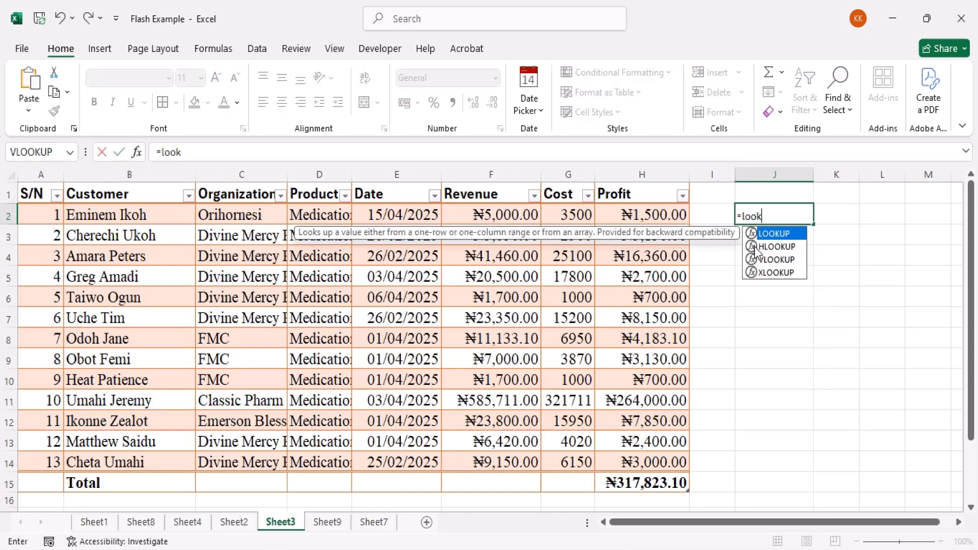
key("Tab")
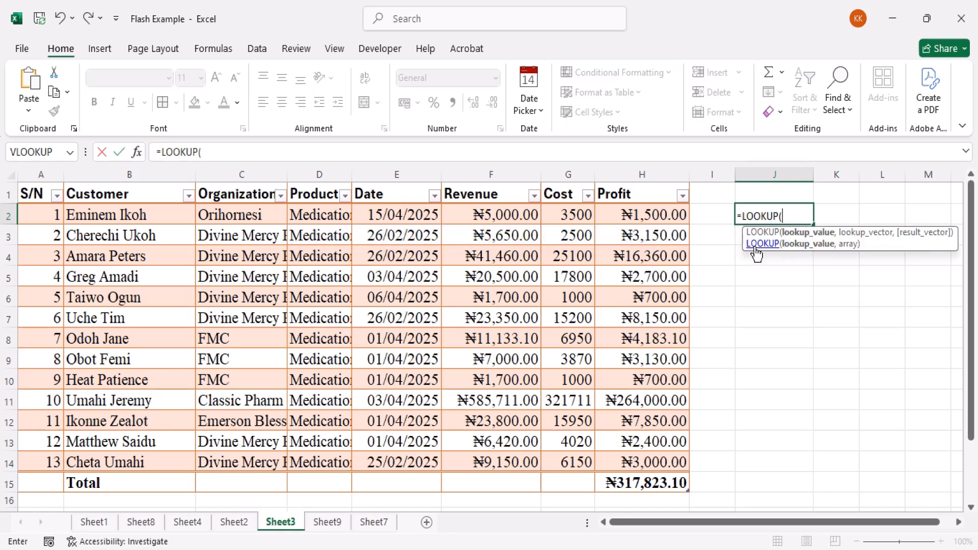
key("BackSpace")
key("BackSpace")
key("BackSpace")
key("BackSpace")
key("BackSpace")
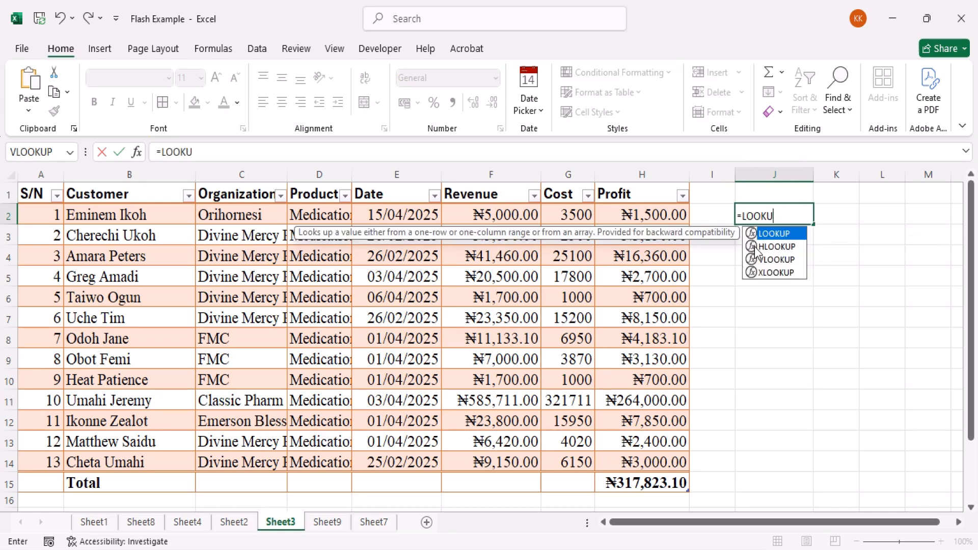
left_click(733, 334)
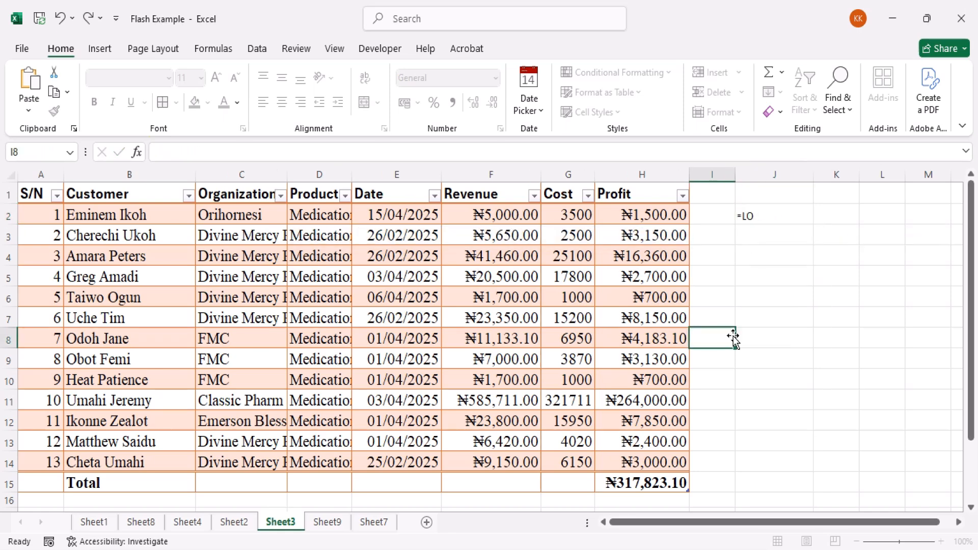
Step: Go over the Sheet9 notes on relative and absolute references again, including row addition, lookup values and constant-value cells
left_click(328, 522)
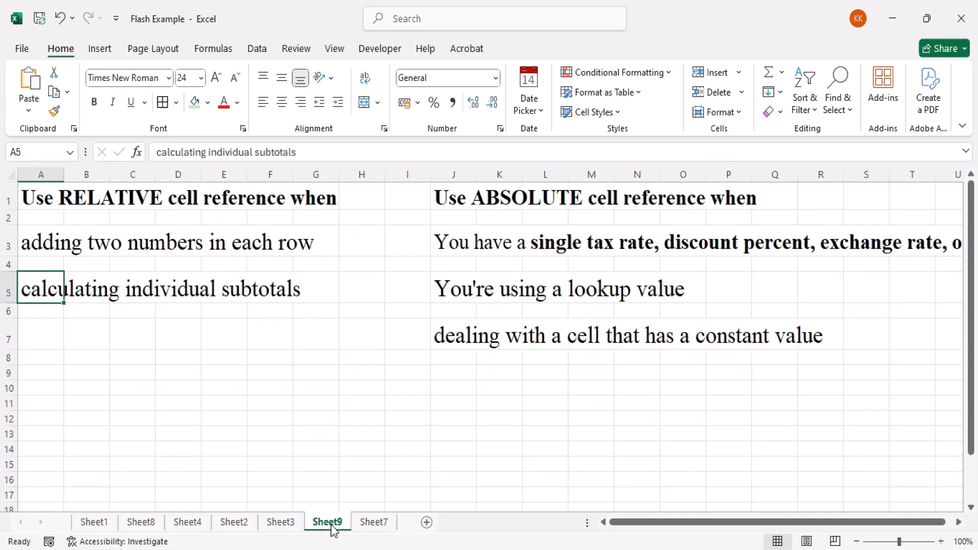
left_click(232, 289)
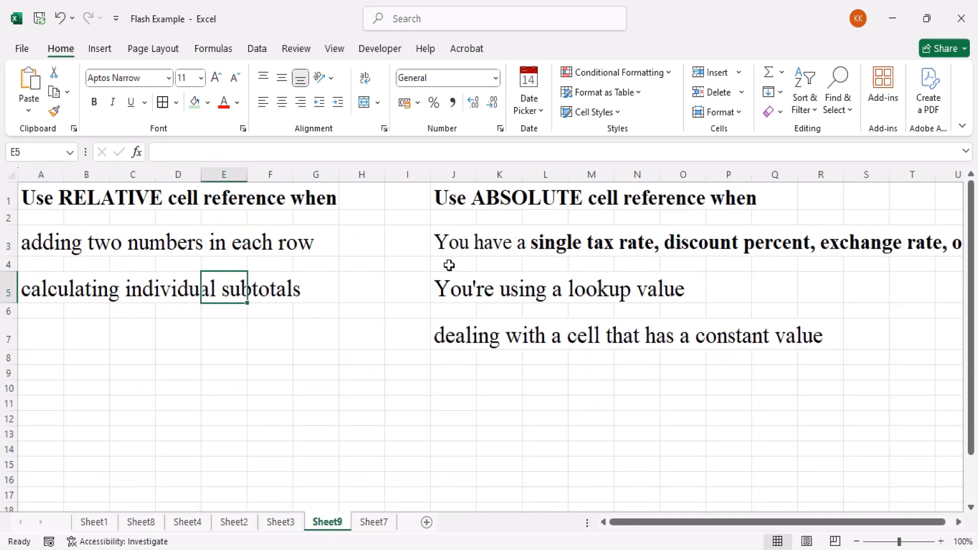
left_click(456, 200)
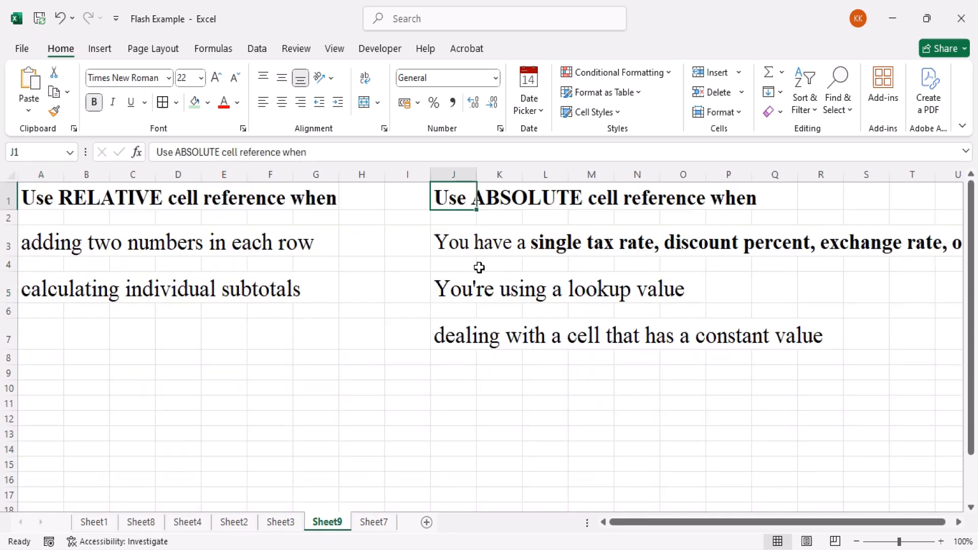
left_click(464, 286)
left_click(41, 242)
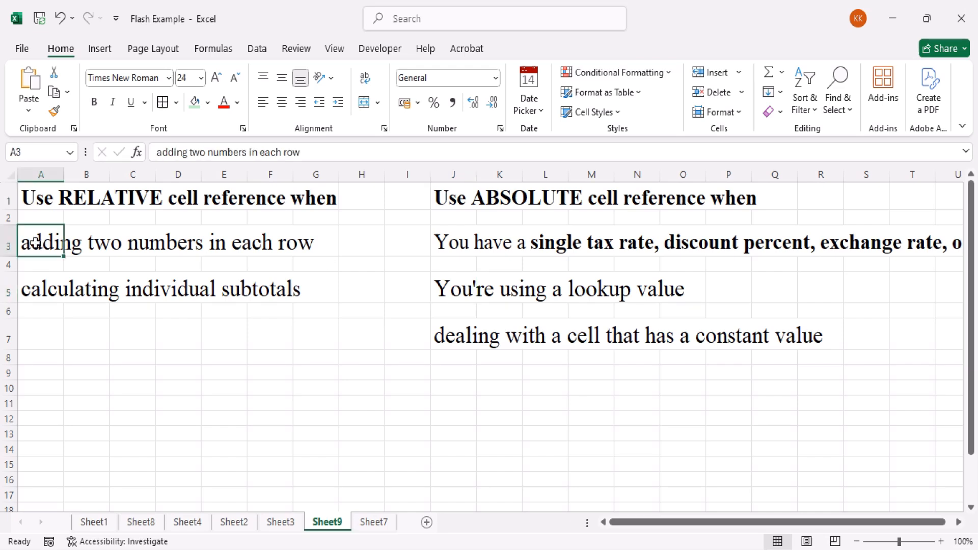
left_click(448, 338)
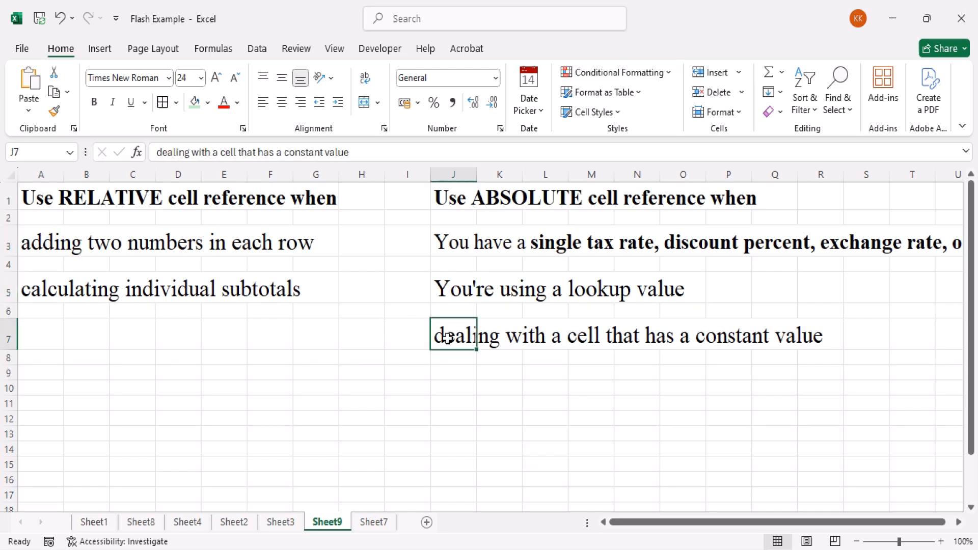